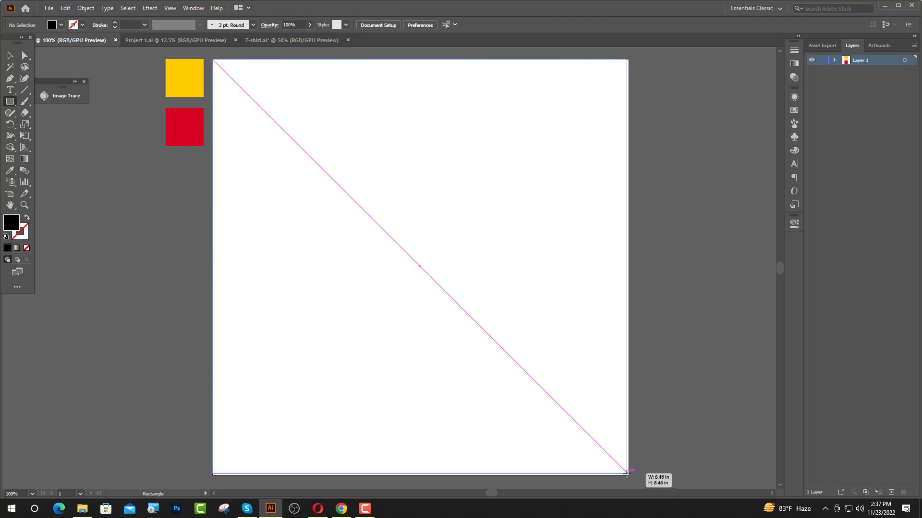
Lock the black background rectangle, show the rulers, and place vertical guides at 1.5 in and 7 in.
left_click(7, 57)
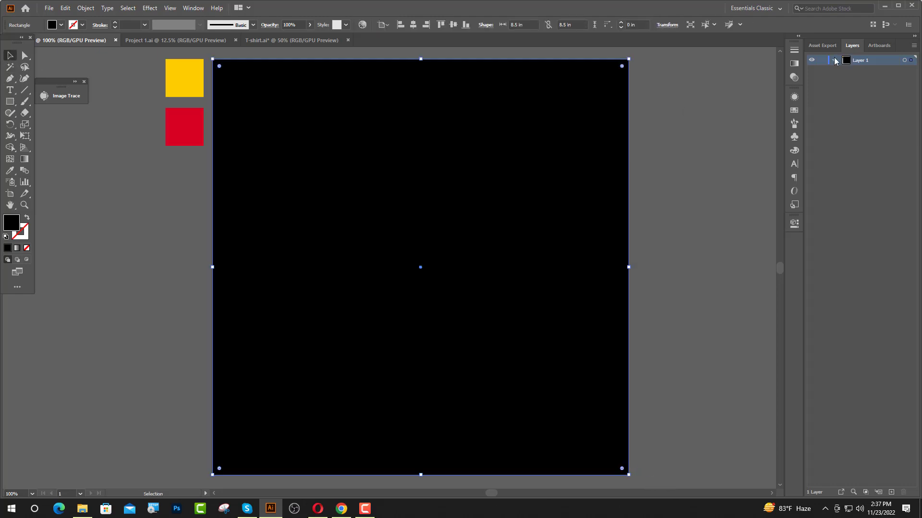
left_click(823, 70)
key("ctrl+r")
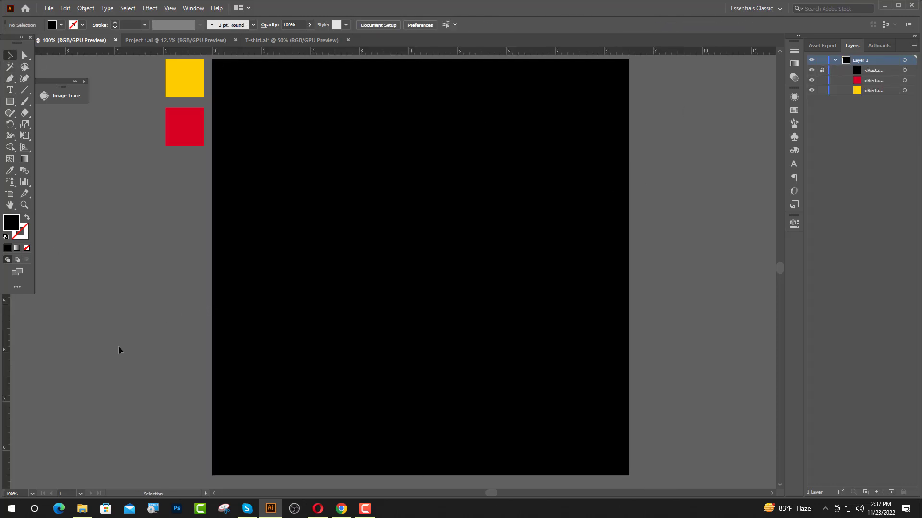
left_click_drag(10, 368, 560, 421)
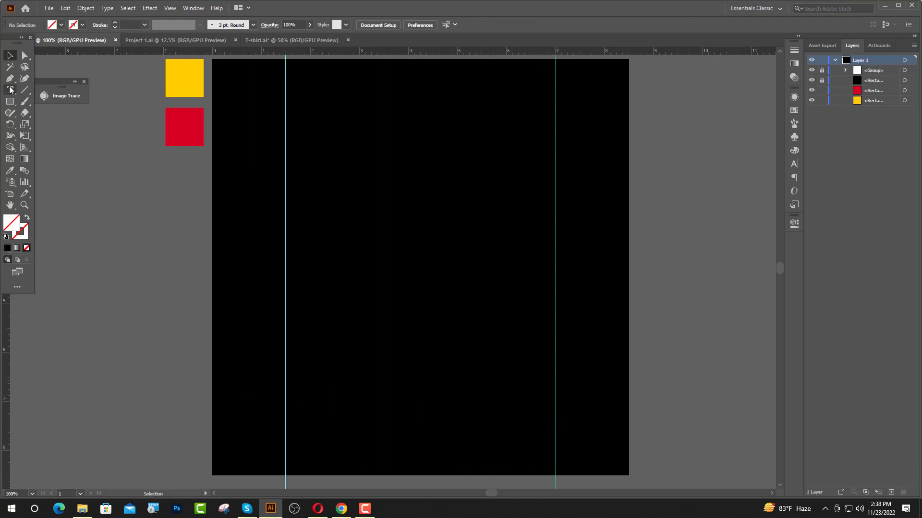
Start a text line at the 1.5 in guide near the artboard's upper edge, set in Poppins Bold at 80 pt.
left_click(10, 91)
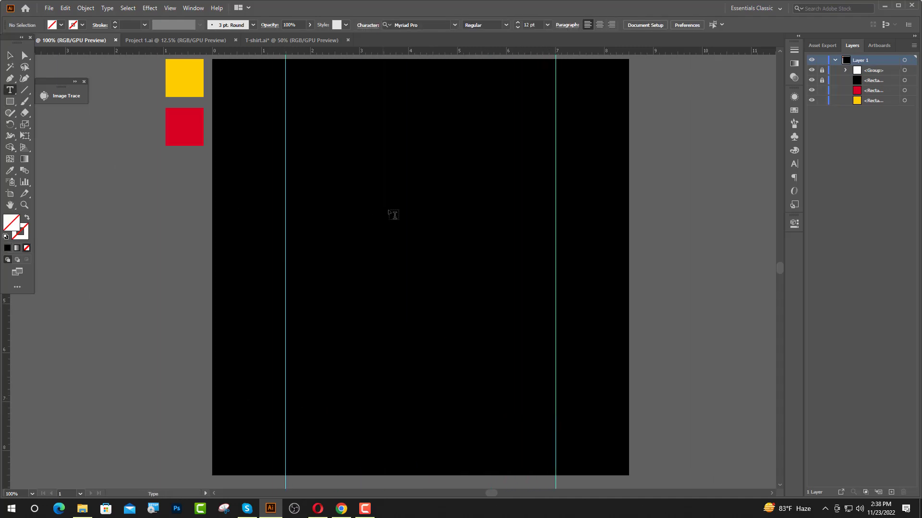
left_click(290, 128)
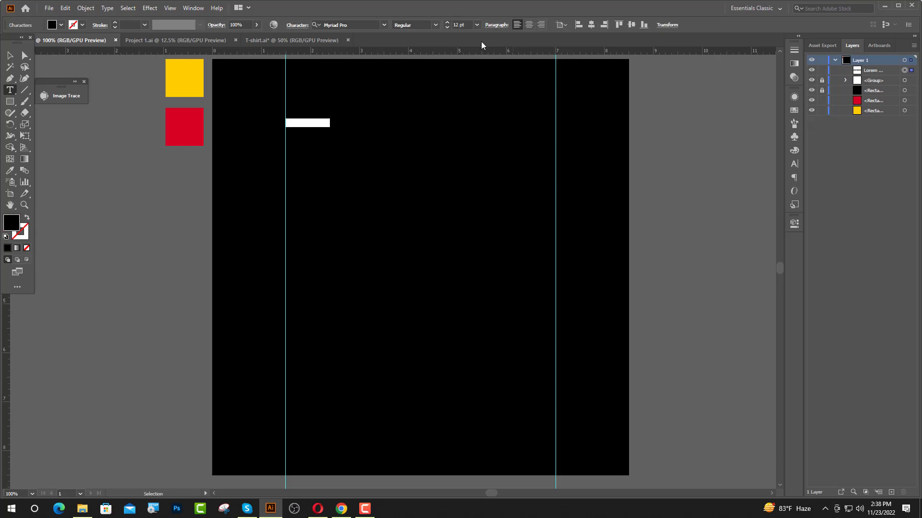
left_click(357, 24)
type("po")
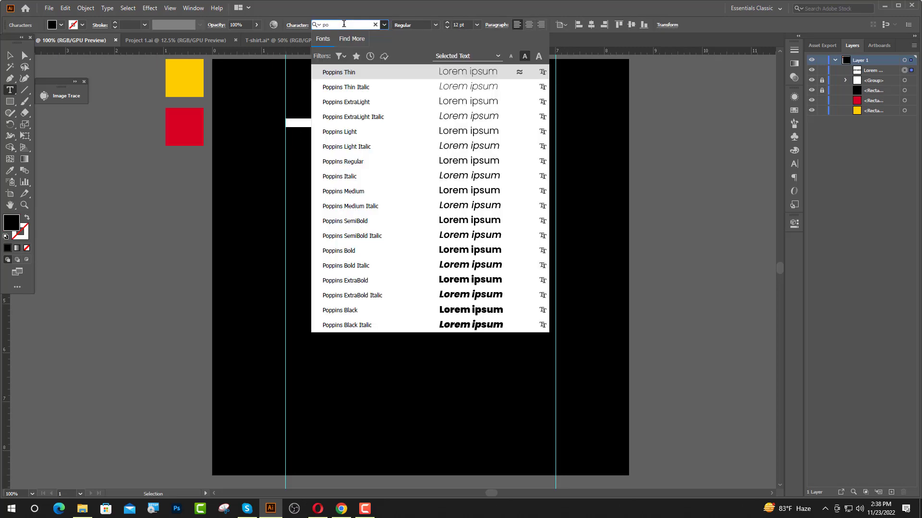
left_click(351, 251)
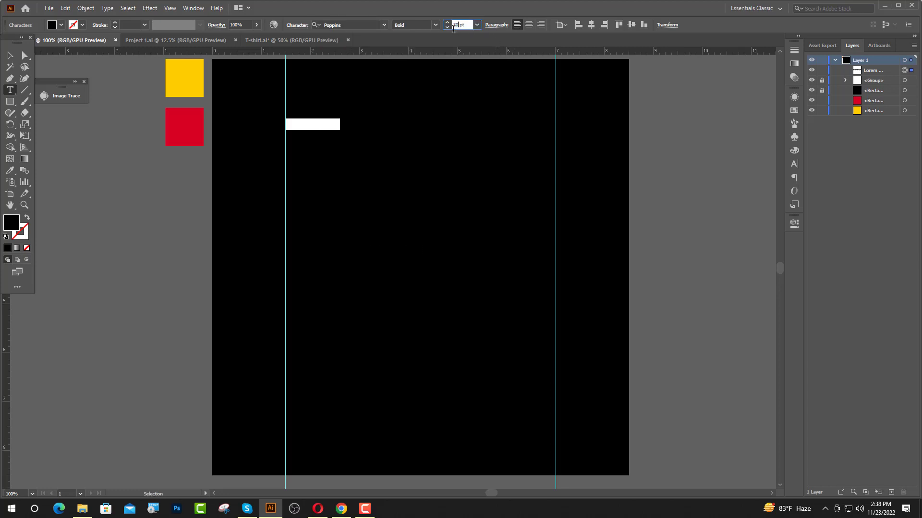
key("Return")
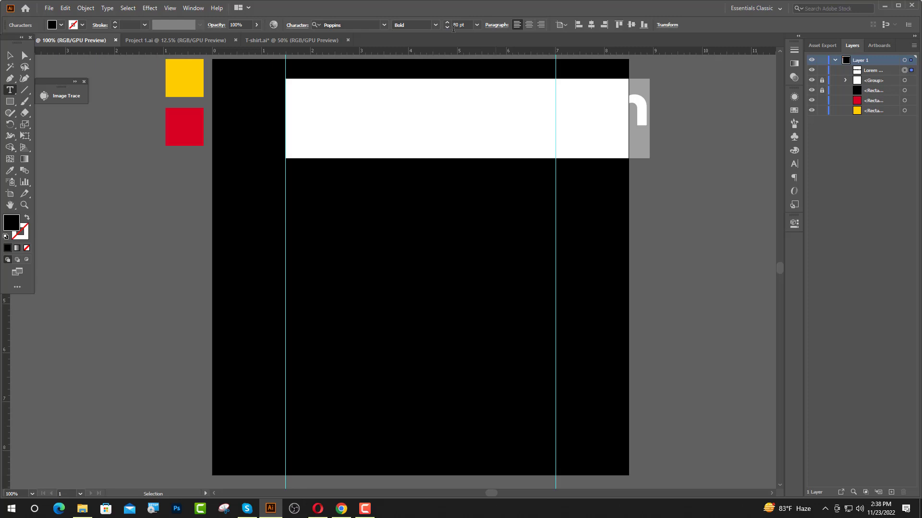
Replace the placeholder text with RISE UP and move the heading slightly down, starting near the 1.5 in guide.
type("R")
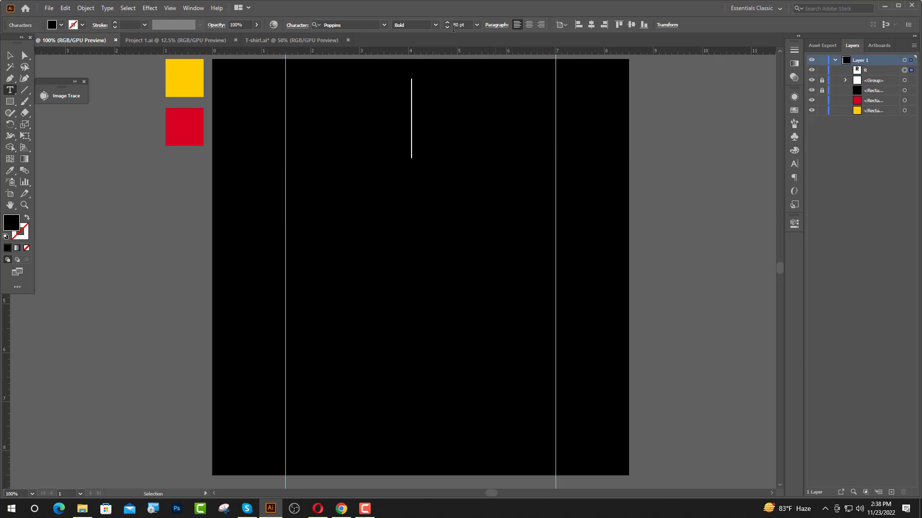
type("ISE UP")
key("Escape")
left_click_drag(396, 106, 393, 127)
Set the RISE UP text to the Poppins Black weight and fill it with white.
left_click(436, 25)
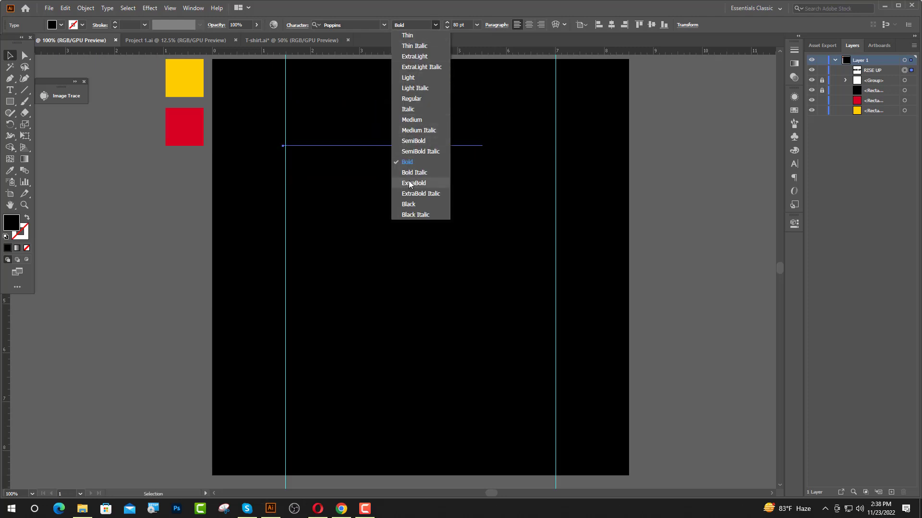
left_click(412, 204)
left_click_drag(389, 131, 389, 132)
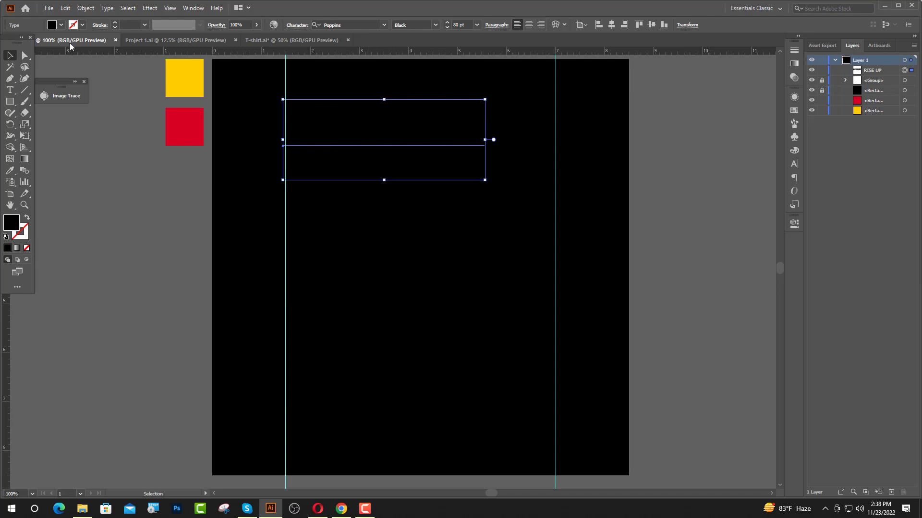
left_click(61, 24)
left_click(18, 44)
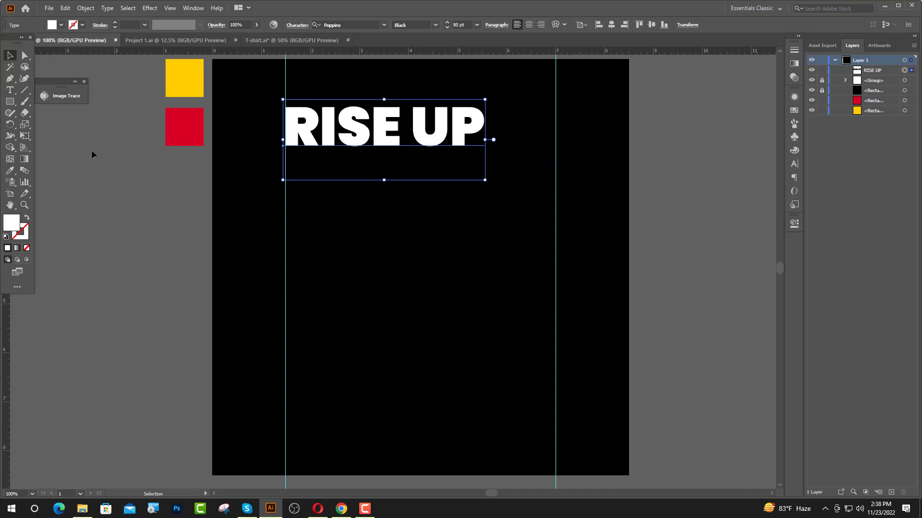
left_click(402, 187)
Convert the RISE UP text to outlines.
left_click(370, 138)
right_click(369, 137)
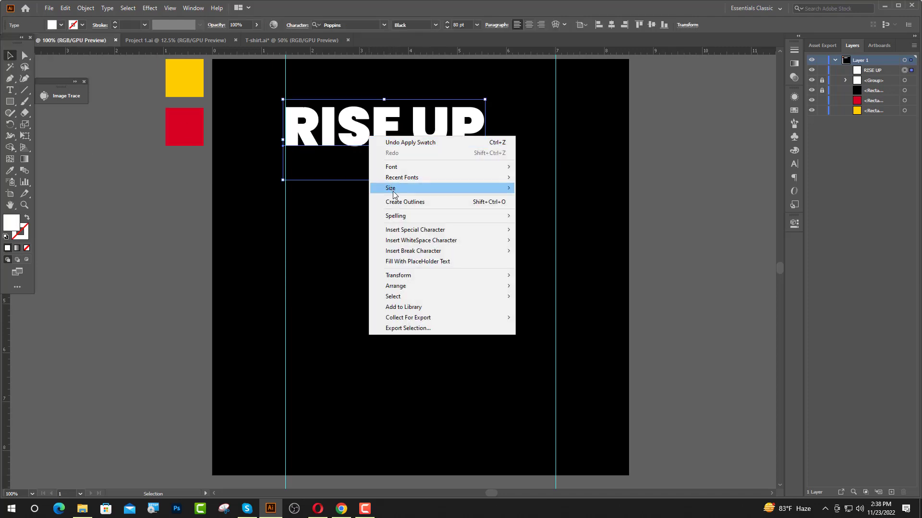
left_click(401, 202)
left_click(471, 194)
Scale the outlined RISE UP lettering proportionally so it spans from the 1.5 in guide to the 7 in guide.
scroll(407, 127, "up", 2)
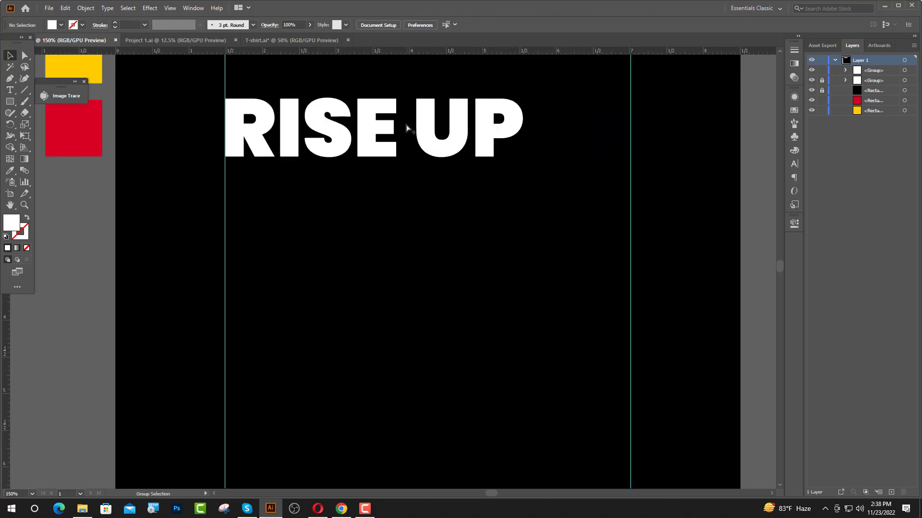
left_click(370, 150)
scroll(228, 285, "down", 1)
left_click_drag(477, 168, 587, 174)
left_click(617, 216)
Ungroup the outlined RISE UP lettering into separate letters.
scroll(617, 216, "up", 3)
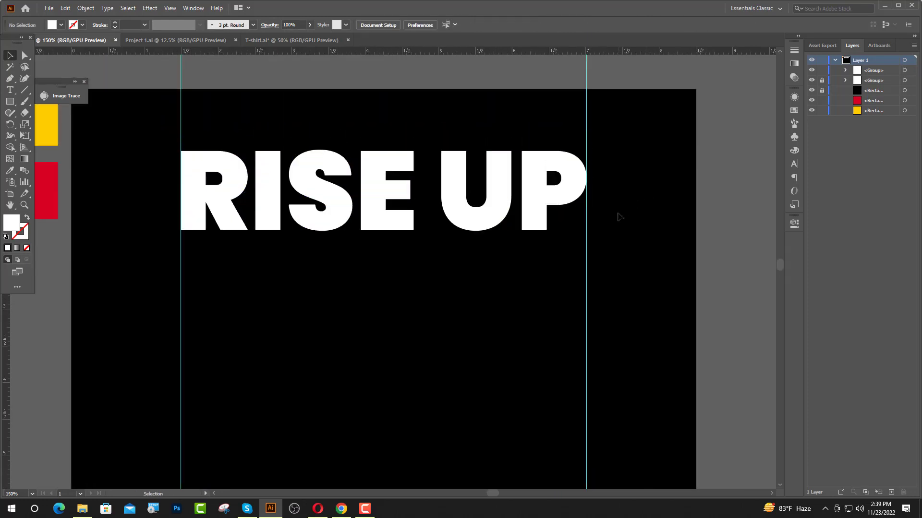
scroll(555, 181, "up", 3)
right_click(352, 247)
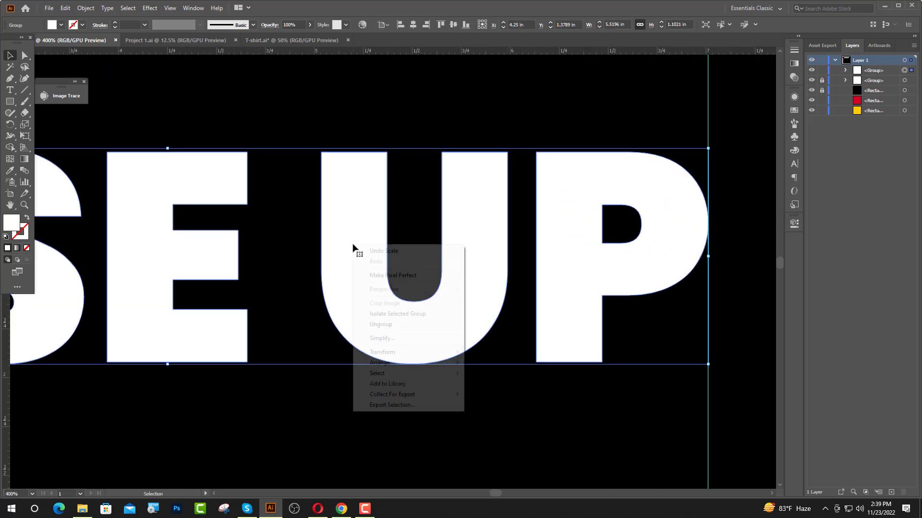
left_click(392, 324)
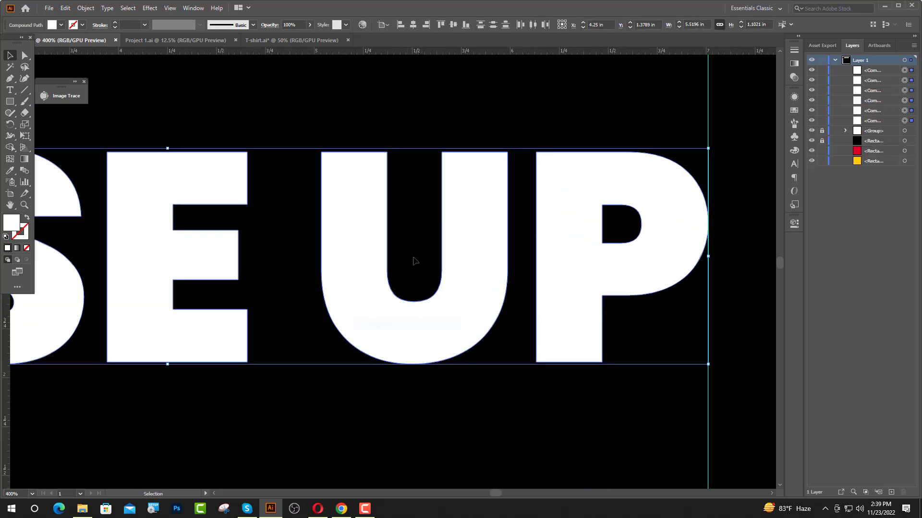
left_click(363, 133)
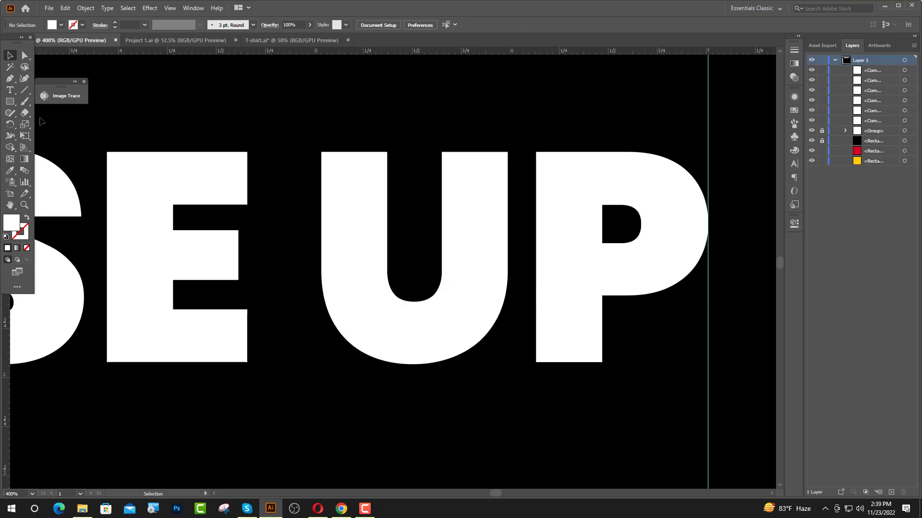
Draw a rectangle about 0.45 by 0.30 in over the top of the U's left arm and subtract it with Minus Front.
left_click(10, 102)
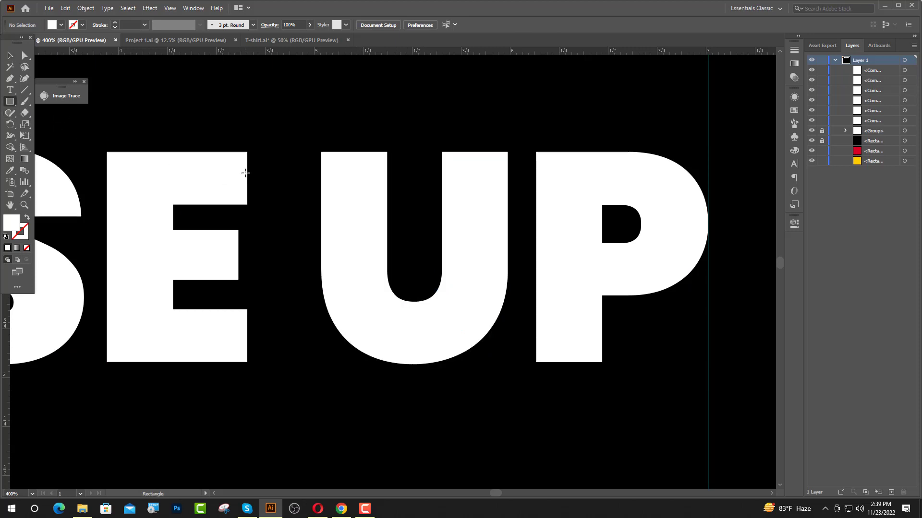
left_click_drag(308, 142, 397, 201)
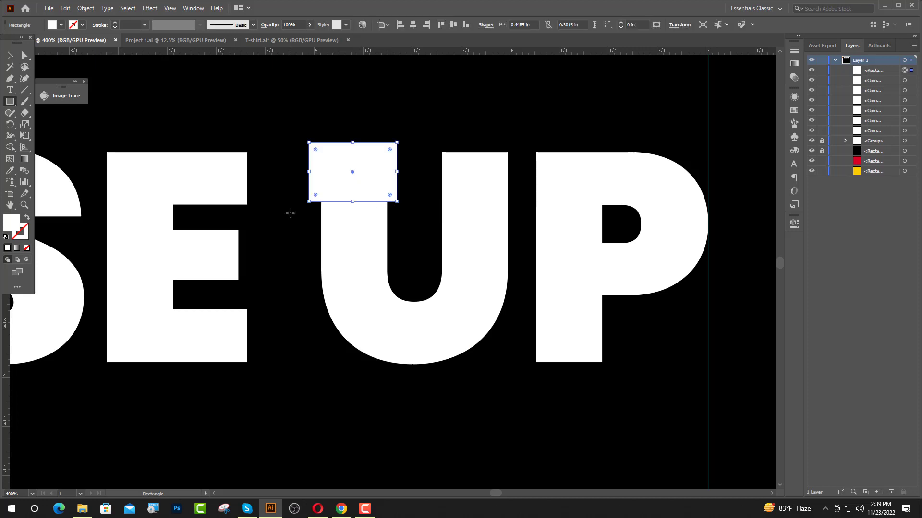
left_click(10, 56)
left_click(354, 238, "shift")
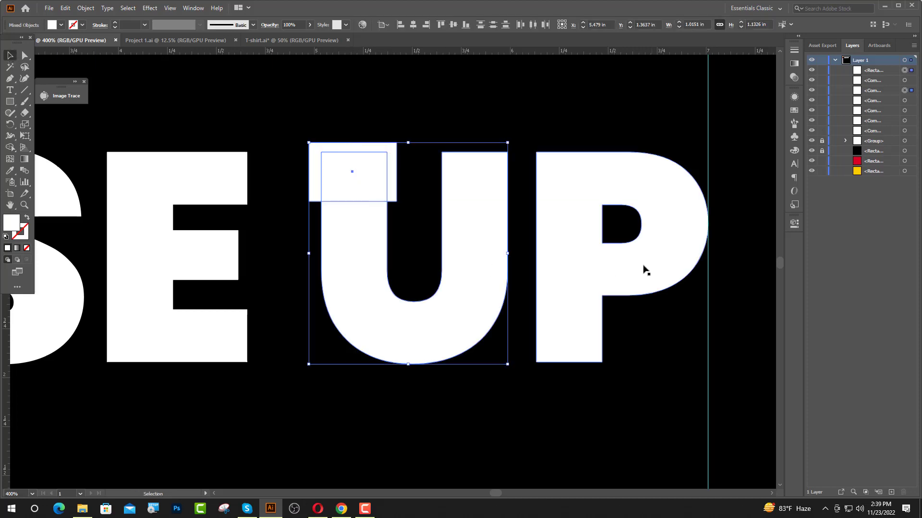
left_click(794, 223)
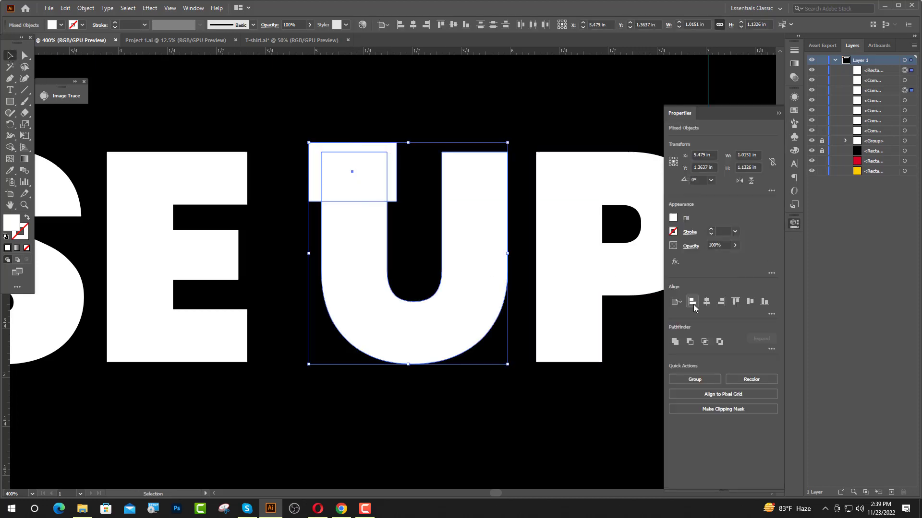
left_click(690, 342)
left_click(778, 115)
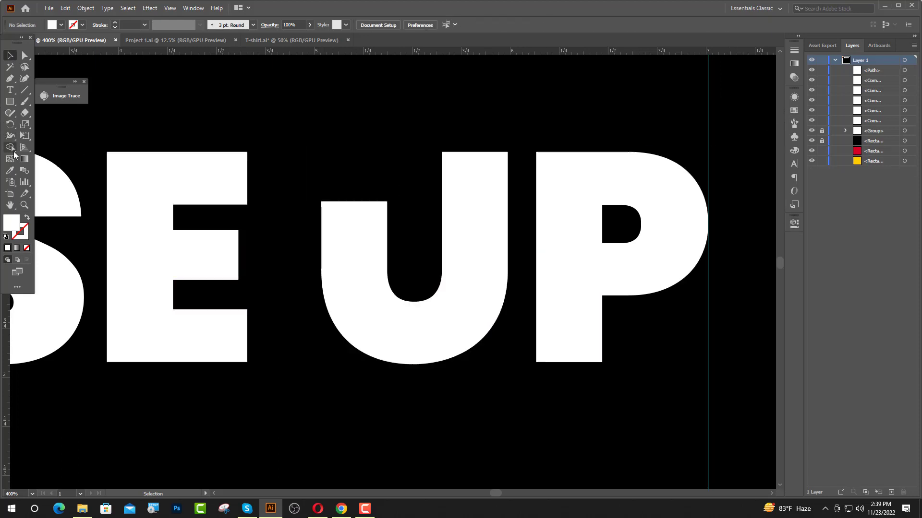
Create a three-sided polygon with a 0.6944 in radius above the shortened left arm of the U.
left_click_drag(10, 106, 44, 138)
left_click(325, 152)
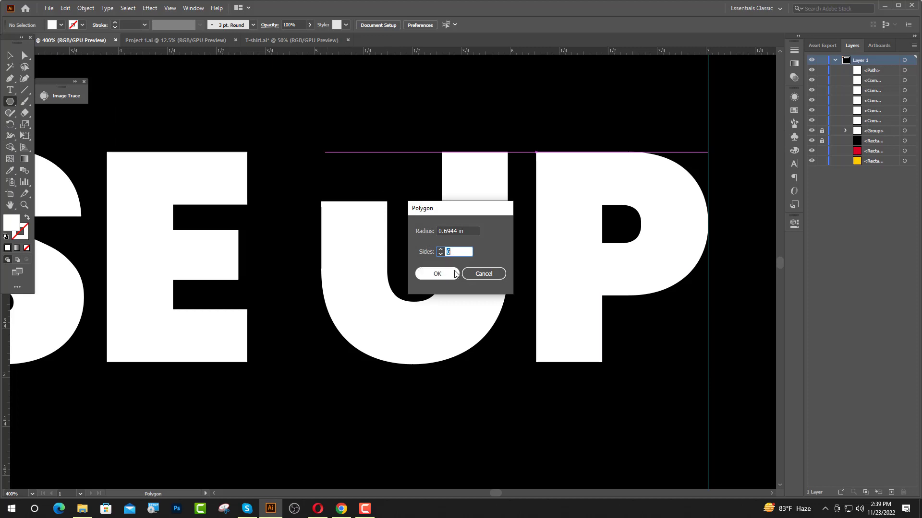
type("3")
key("Return")
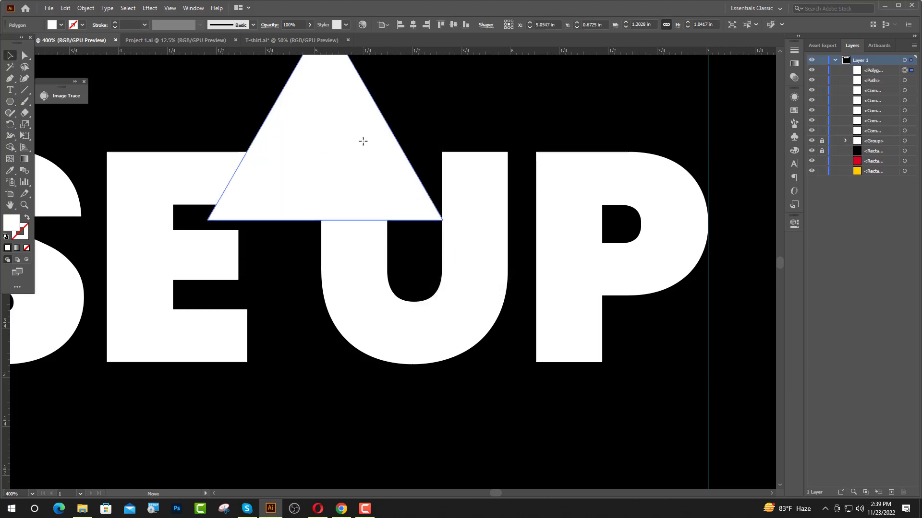
Shrink the triangle to about 0.34 by 0.25 in and seat it on the U's left arm, matching the arm's width.
key("v")
scroll(384, 140, "up", 3)
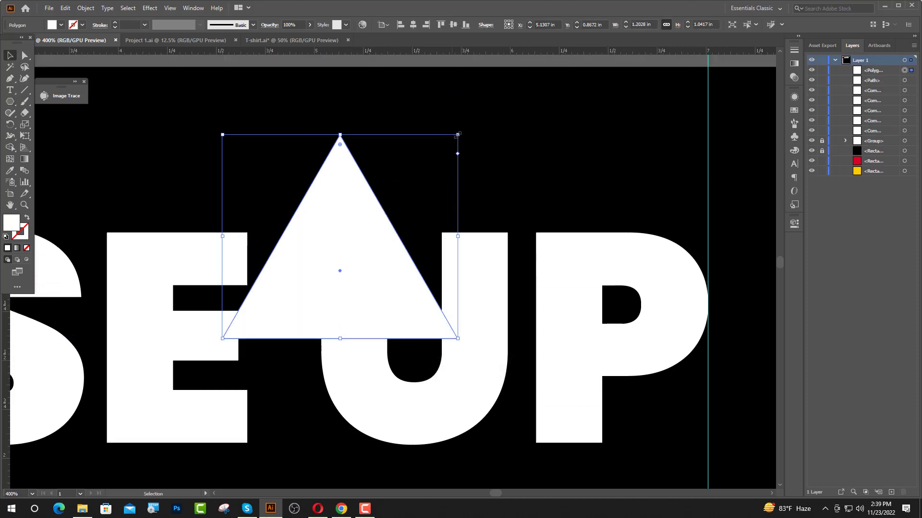
left_click_drag(458, 135, 365, 242)
left_click_drag(334, 273, 356, 270)
scroll(345, 274, "up", 4)
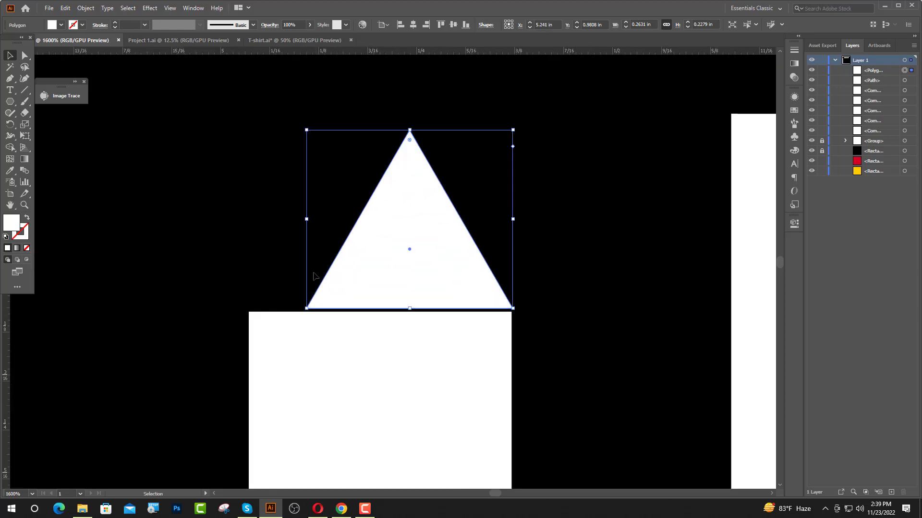
left_click_drag(307, 220, 251, 235)
scroll(369, 140, "down", 2)
left_click_drag(371, 141, 371, 131)
left_click(462, 100)
Widen the triangle evenly on both sides to about 0.45 in so it forms an arrowhead on the U.
left_click(354, 186)
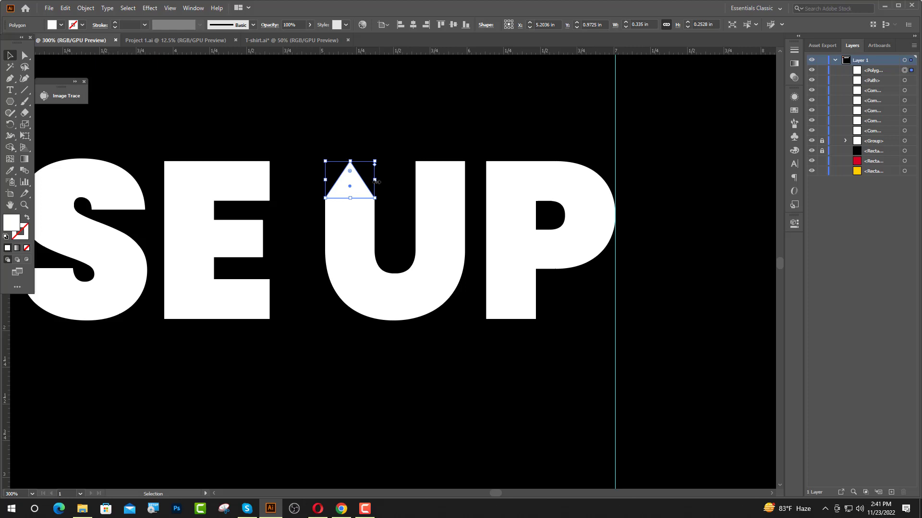
left_click_drag(377, 182, 382, 182)
left_click(390, 240)
scroll(391, 255, "down", 2)
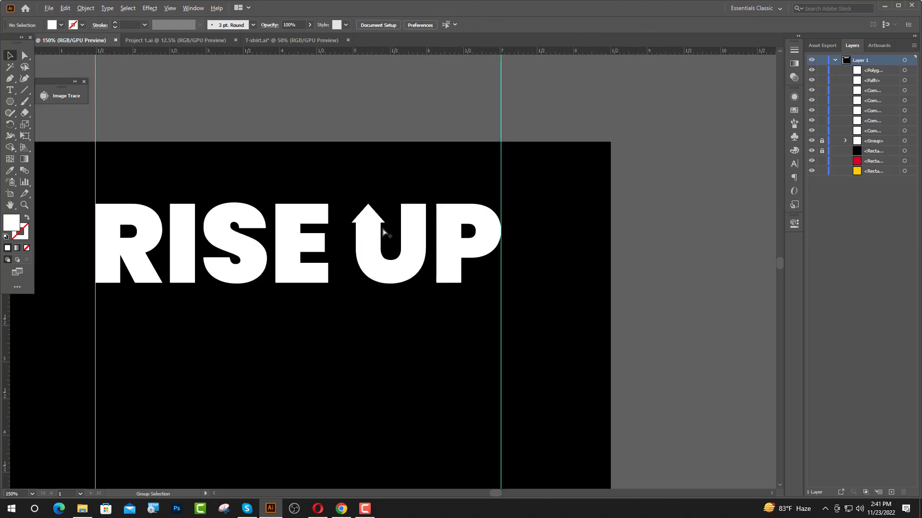
Recolor the arrowhead triangle by sampling the yellow swatch square with the Eyedropper.
left_click(376, 220)
scroll(384, 243, "down", 1)
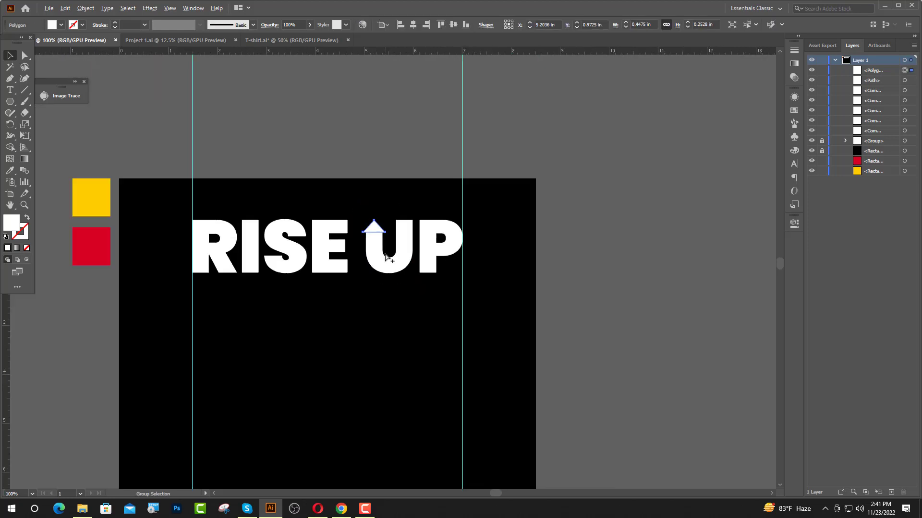
left_click(10, 171)
left_click(77, 201)
key("v")
Select all of the RISE UP lettering and recolor it by sampling the yellow swatch square.
left_click(213, 228)
left_click_drag(218, 210, 447, 280)
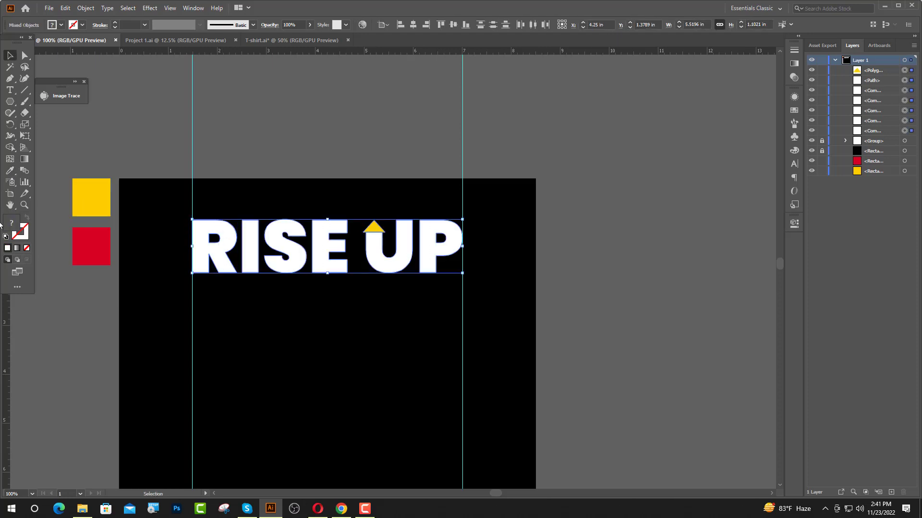
left_click(8, 173)
left_click(81, 207)
key("v")
Merge the arrowhead triangle and the U into one shape with Unite.
left_click_drag(365, 200, 397, 259)
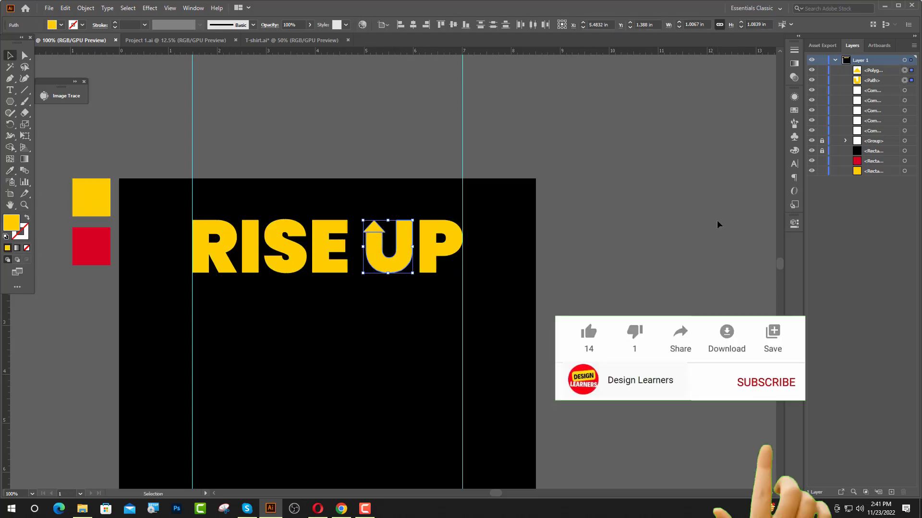
left_click(794, 223)
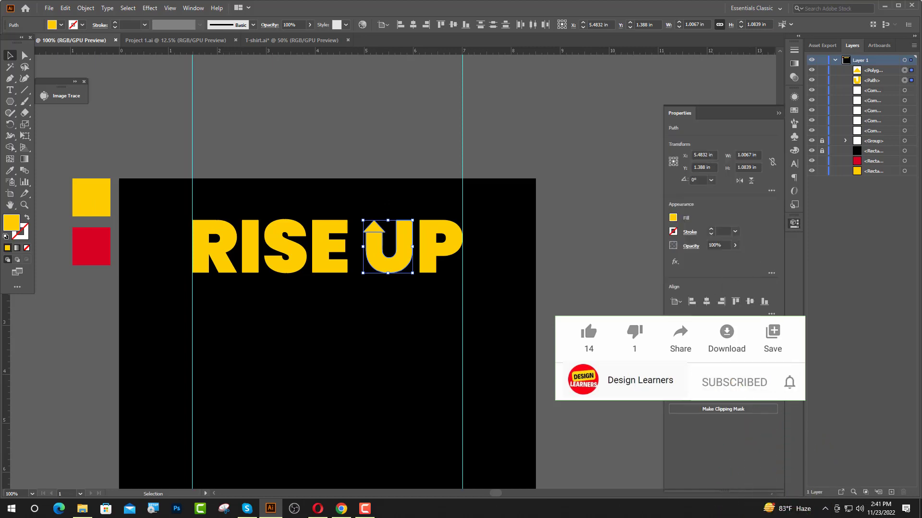
left_click(676, 342)
left_click(629, 269)
left_click(778, 113)
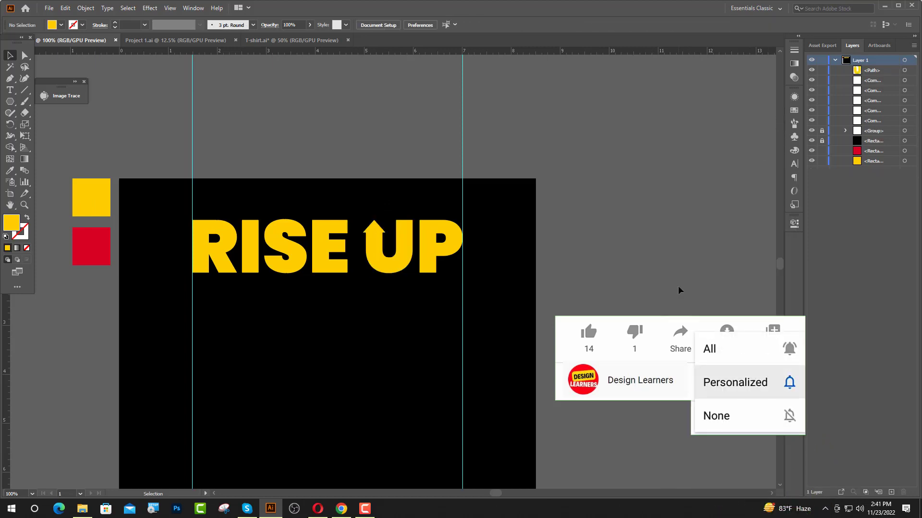
Group all the RISE UP letters and move the heading slightly down on the black background.
scroll(461, 343, "down", 1)
scroll(458, 330, "down", 2)
left_click(298, 220)
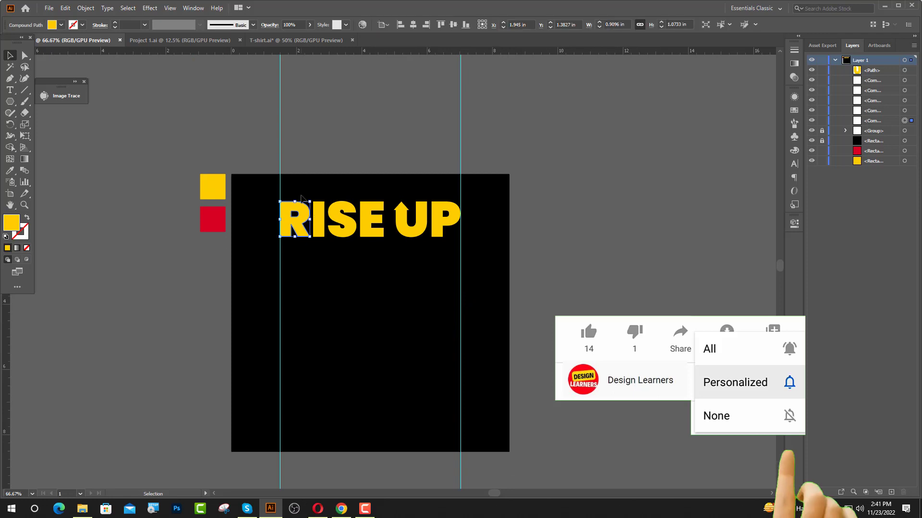
left_click_drag(401, 239, 405, 240)
left_click(440, 230, "shift")
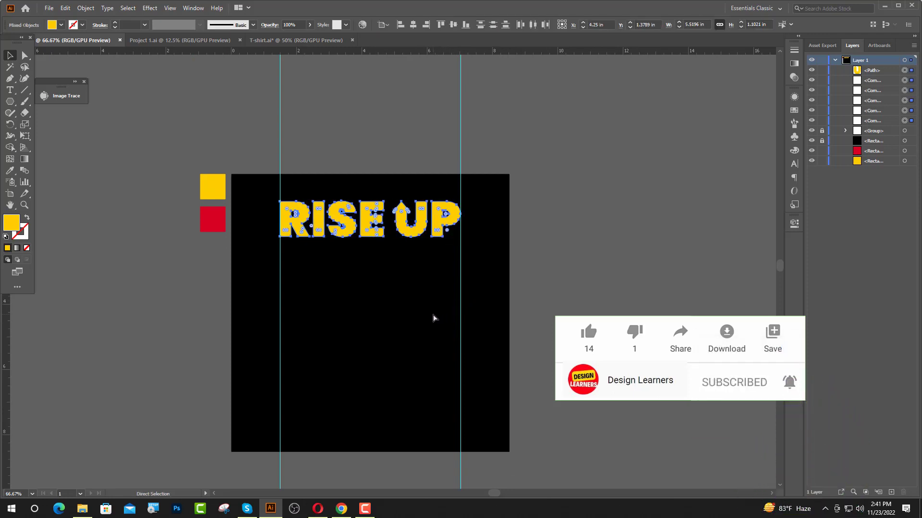
key("ctrl+g")
left_click_drag(368, 229, 367, 242)
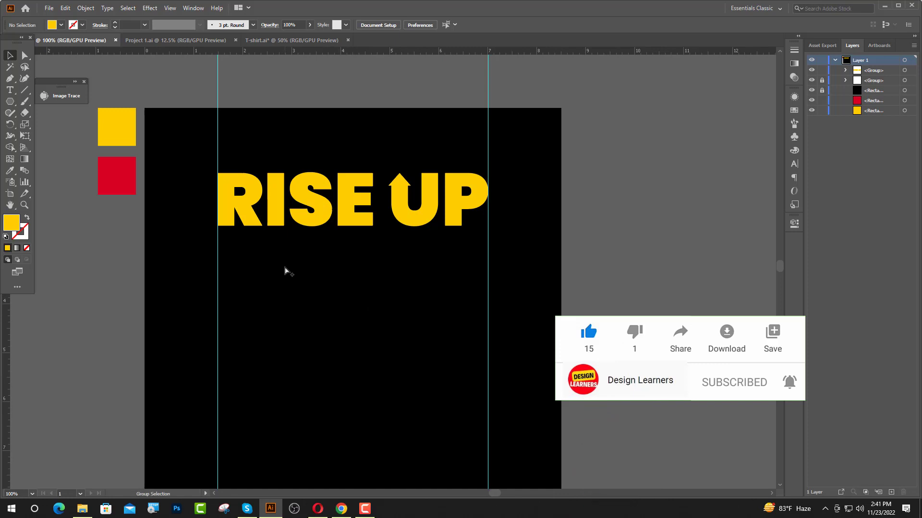
Add the text FROM at 60 pt in Poppins Black below the RISE UP heading.
scroll(286, 271, "up", 2)
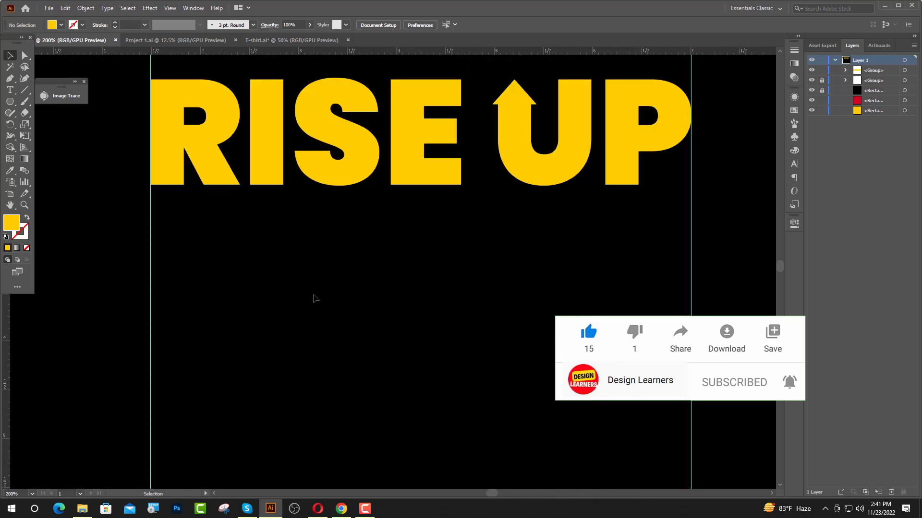
key("t")
left_click(310, 338)
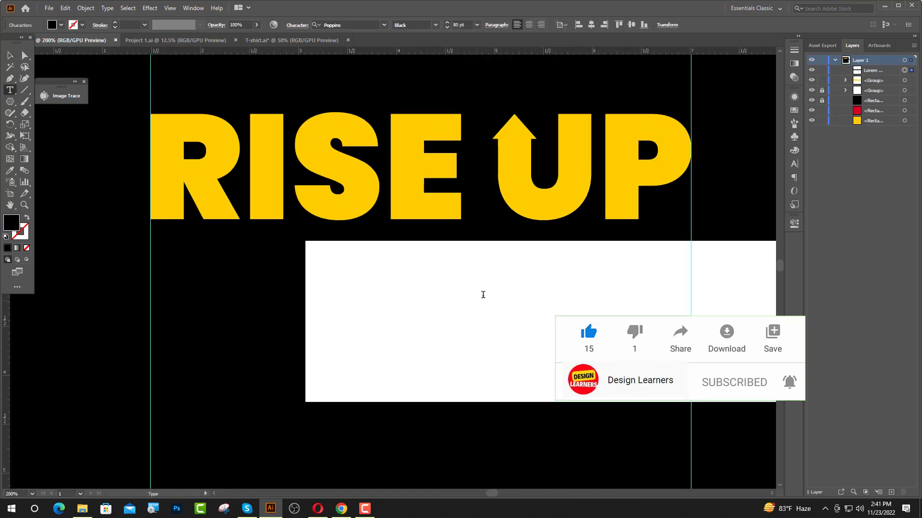
left_click(454, 25)
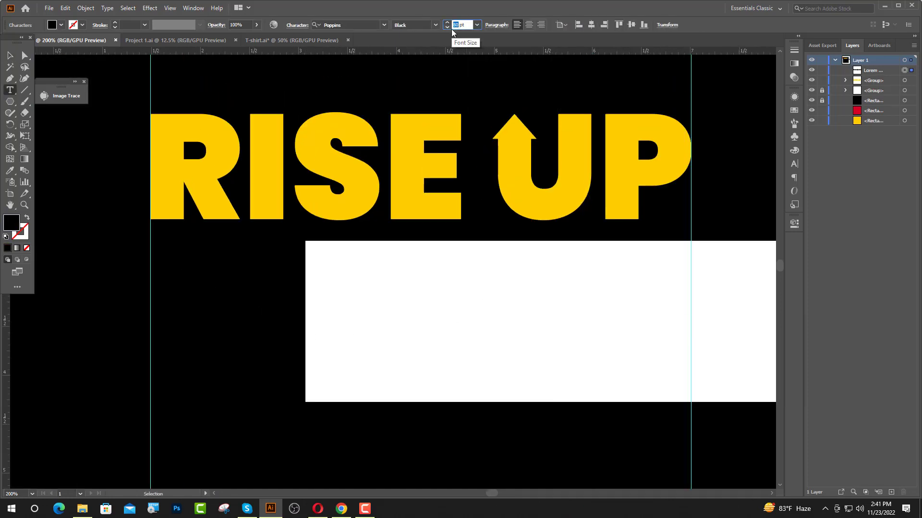
key("Return")
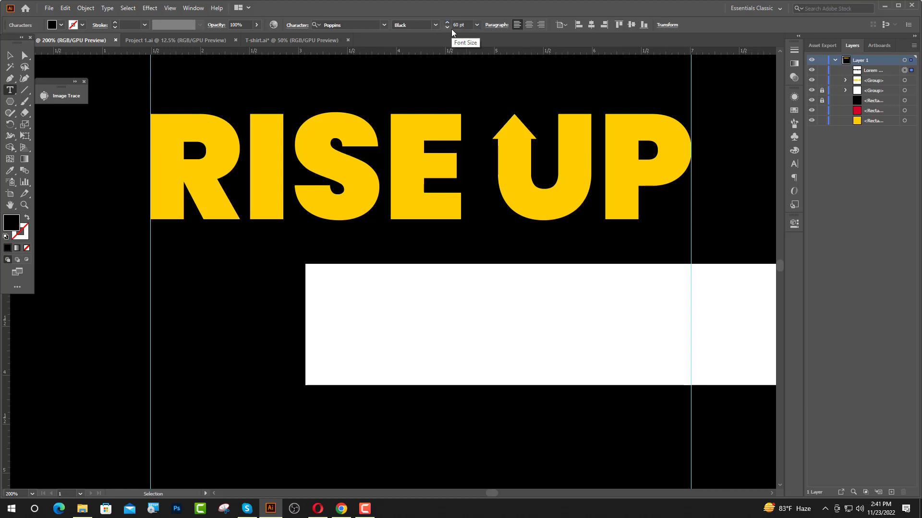
type("F")
type("ROM")
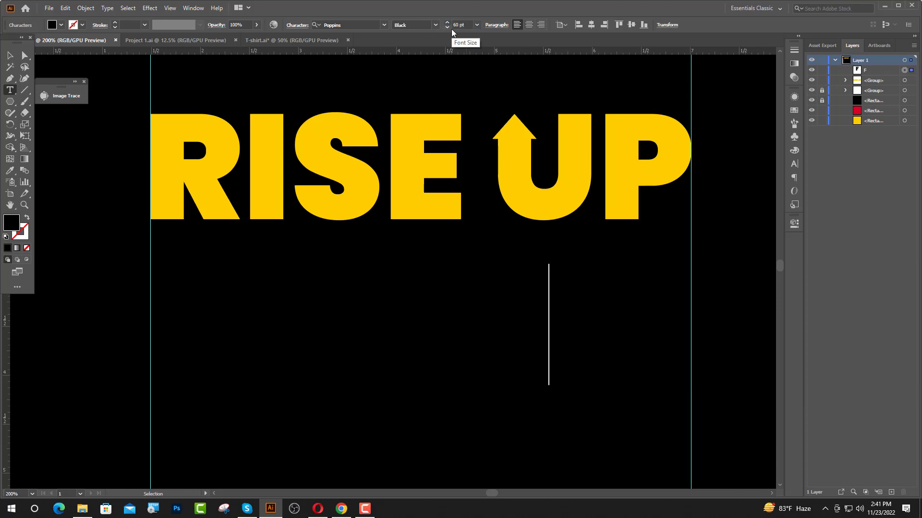
key("Escape")
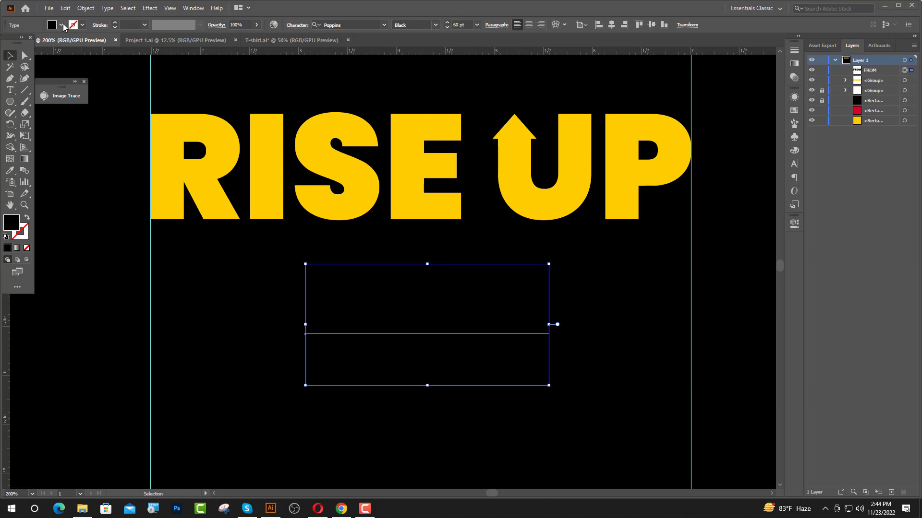
Change the fill of the FROM text to white.
left_click(62, 25)
left_click(19, 41)
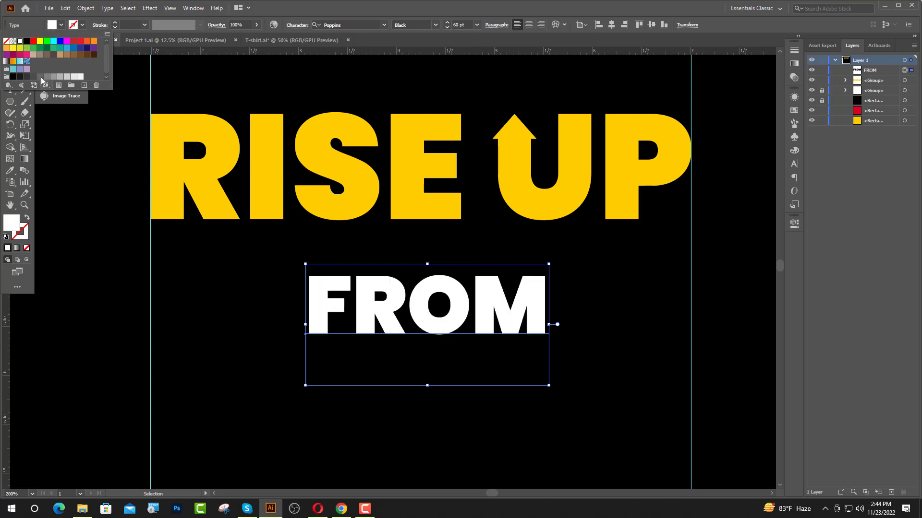
left_click(87, 303)
Convert the FROM text to outlines and center it horizontally.
right_click(459, 321)
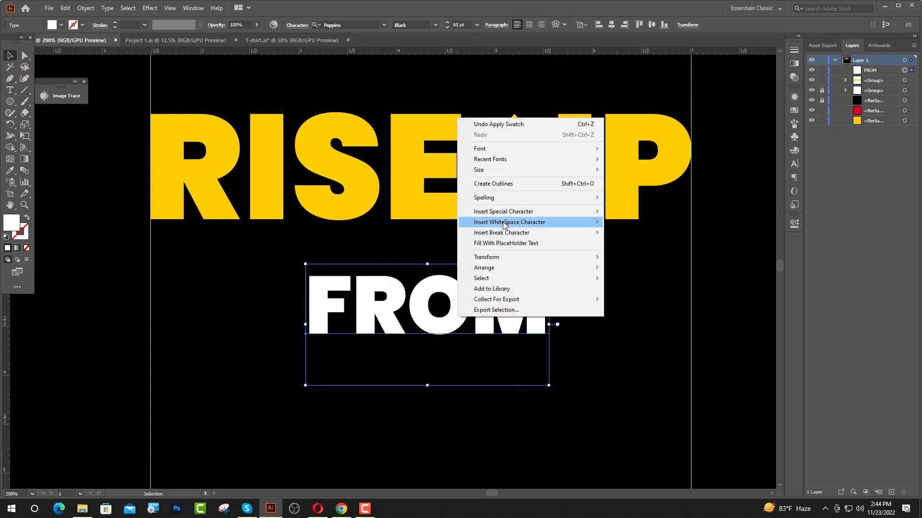
left_click(480, 184)
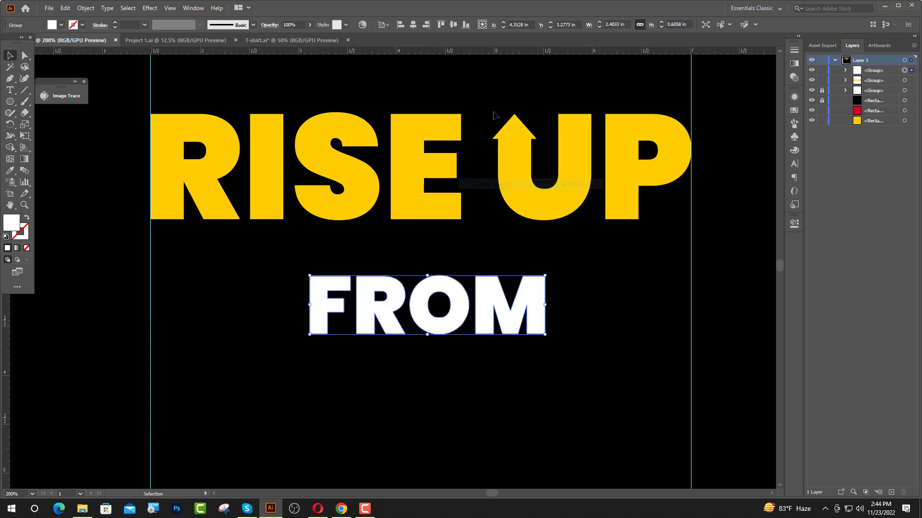
left_click(412, 25)
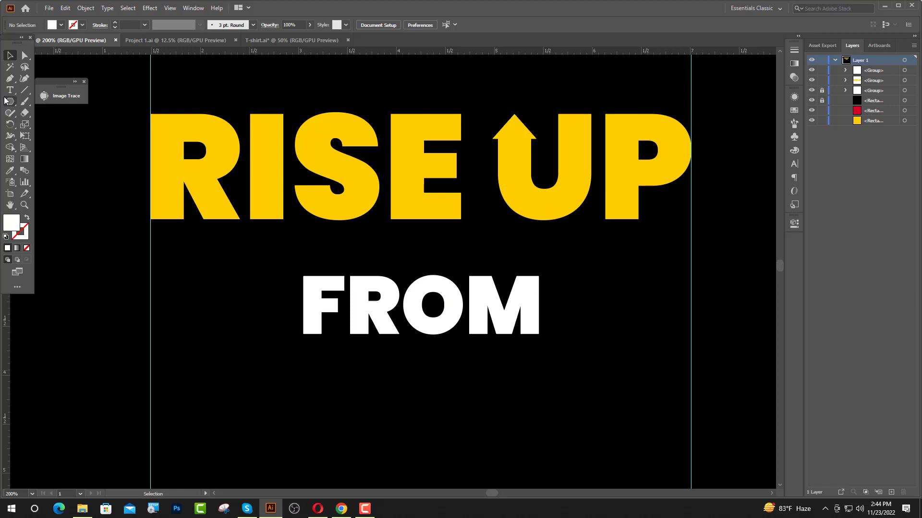
Draw a narrow vertical rectangle about 0.09 x 0.6 in against the left guide, level with FROM.
left_click_drag(6, 102, 55, 100)
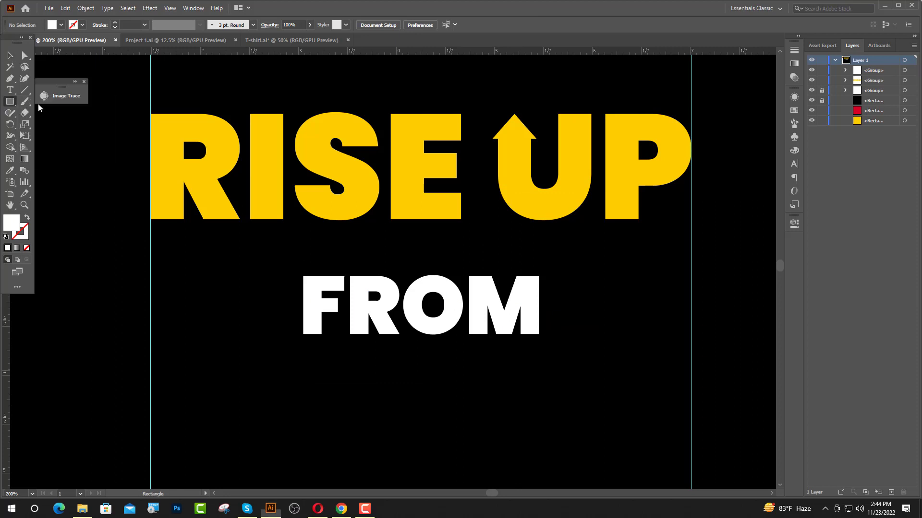
left_click_drag(151, 271, 160, 330)
key("ctrl+plus")
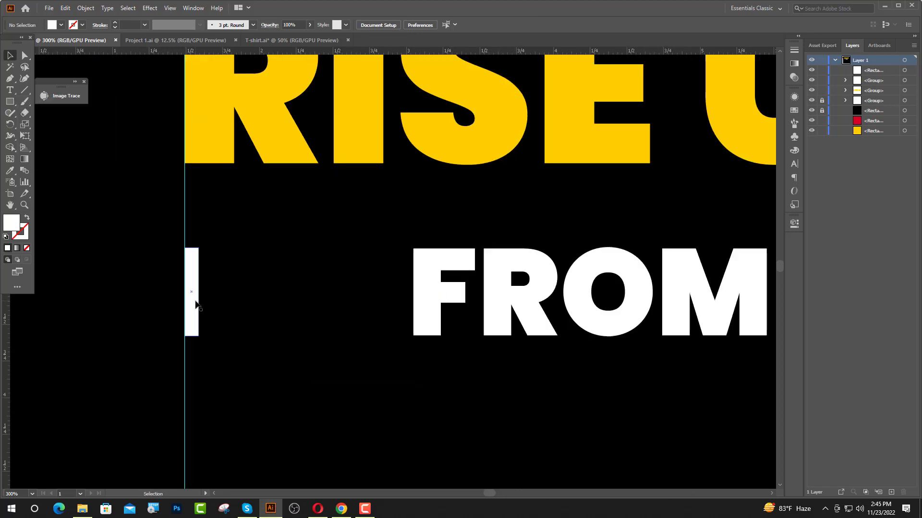
Copy the bar a short distance sideways and repeat the copy to form a row of seven evenly spaced bars.
left_click_drag(195, 304, 221, 303)
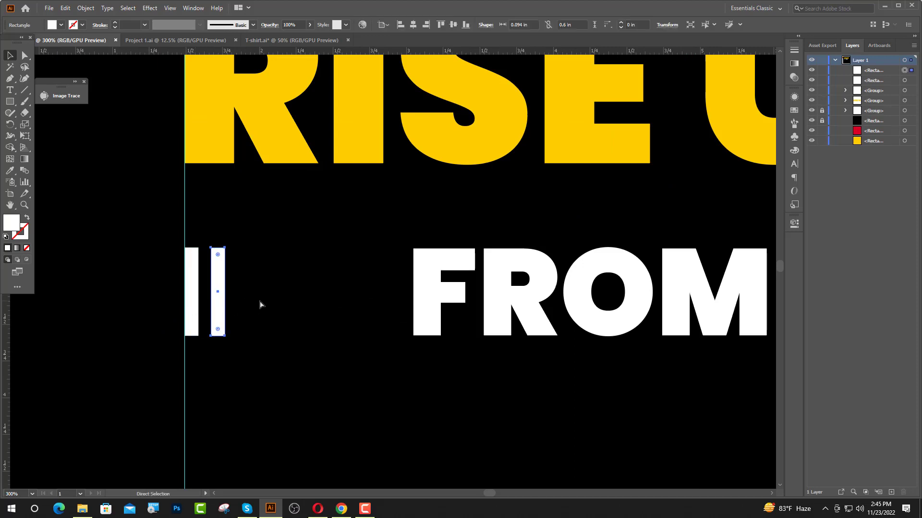
key("ctrl+d")
key("ctrl+d")
key("ctrl+d")
key("ctrl+d")
key("ctrl+d")
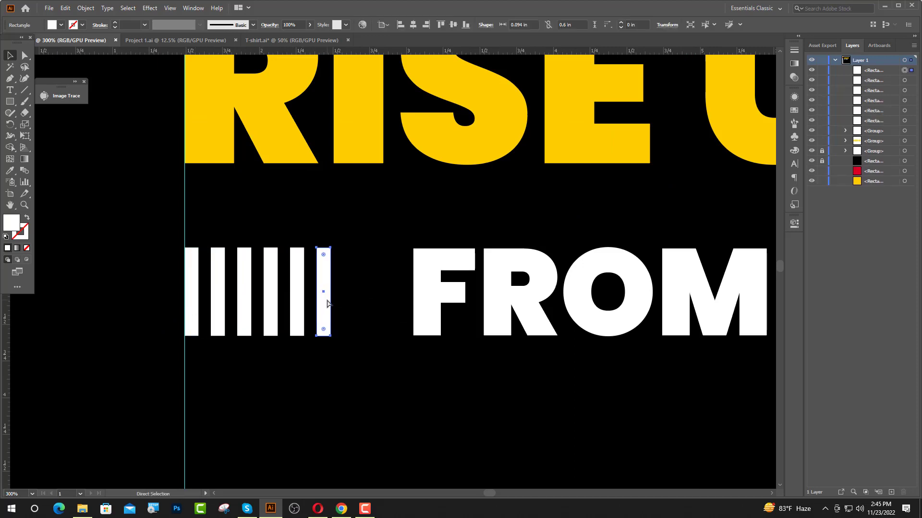
Recolor all seven bars by sampling the heading's yellow with the Eyedropper, and group them.
left_click_drag(192, 237, 352, 311)
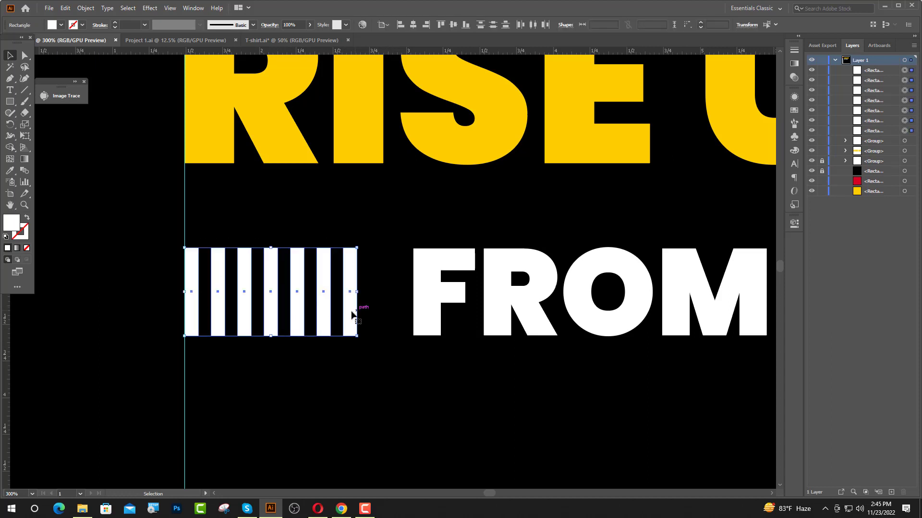
left_click(14, 174)
left_click(206, 140)
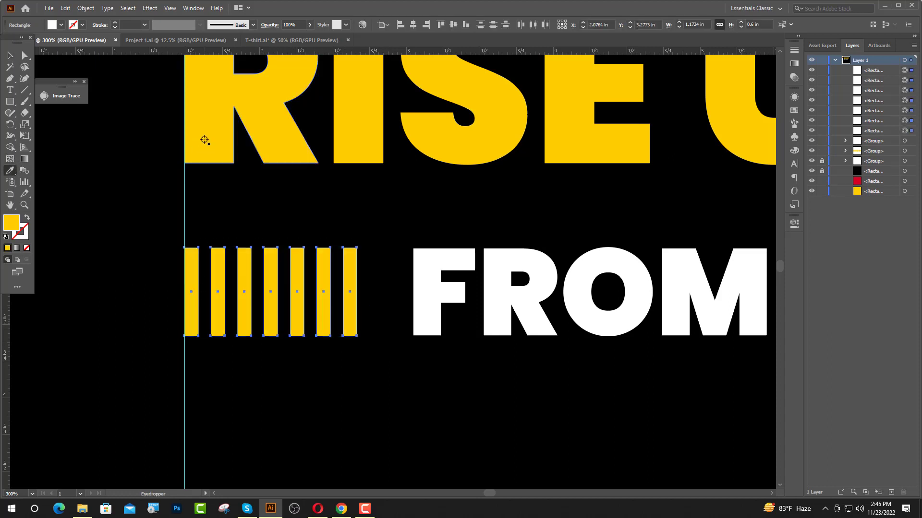
left_click(8, 56)
key("ctrl+g")
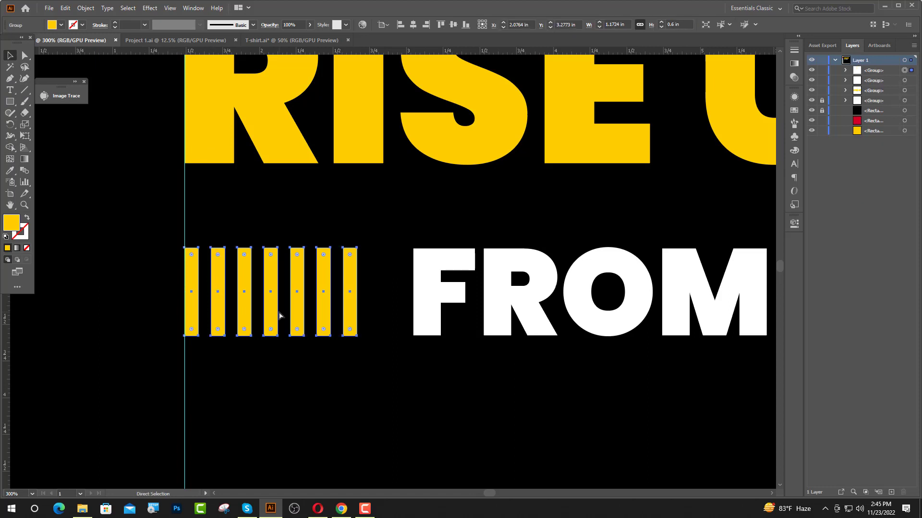
Copy the group of yellow bars to the other side of FROM, flush with the right guide.
scroll(168, 328, "down", 2)
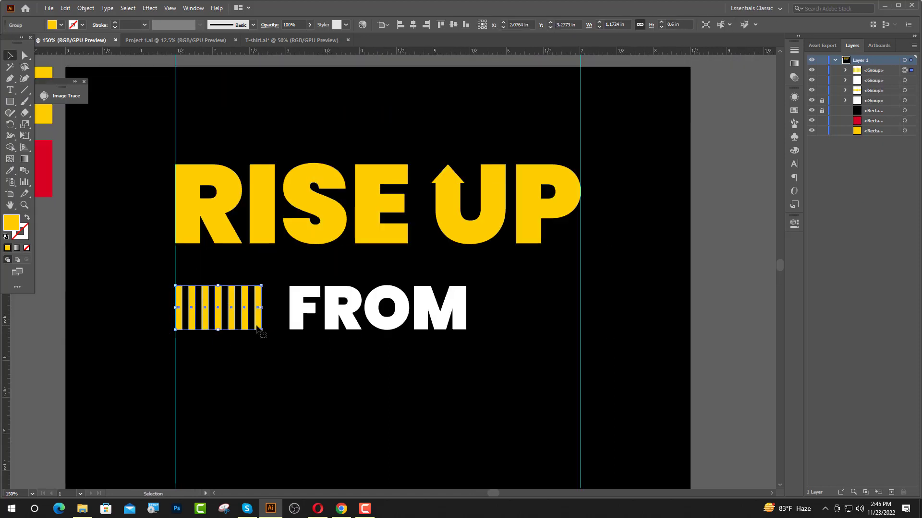
left_click_drag(259, 328, 577, 331)
left_click(615, 366)
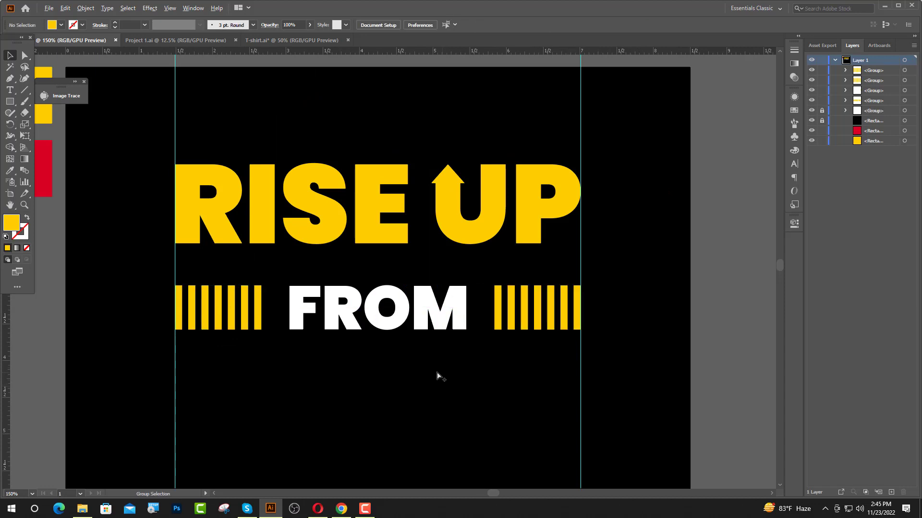
Group FROM with both sets of bars and move the row up closer to the RISE UP heading.
scroll(436, 377, "down", 2)
scroll(418, 364, "down", 2)
scroll(336, 301, "up", 3)
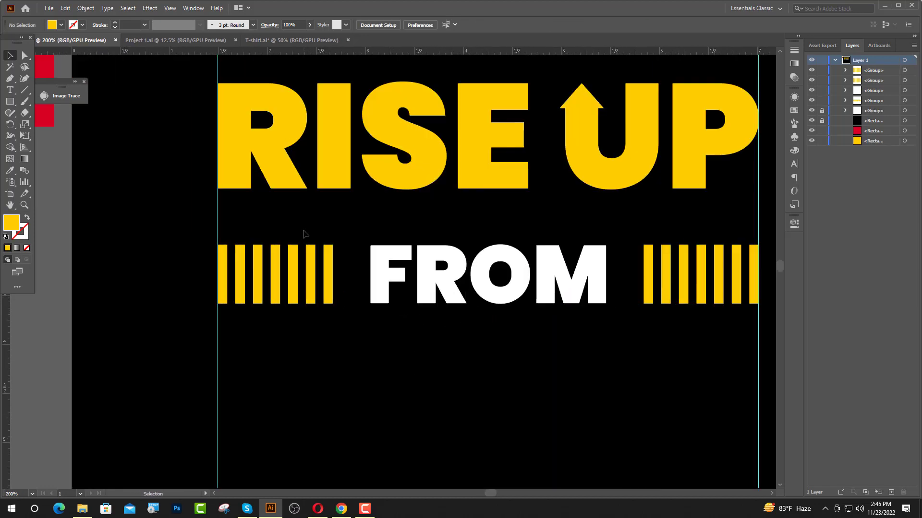
left_click_drag(303, 231, 662, 311)
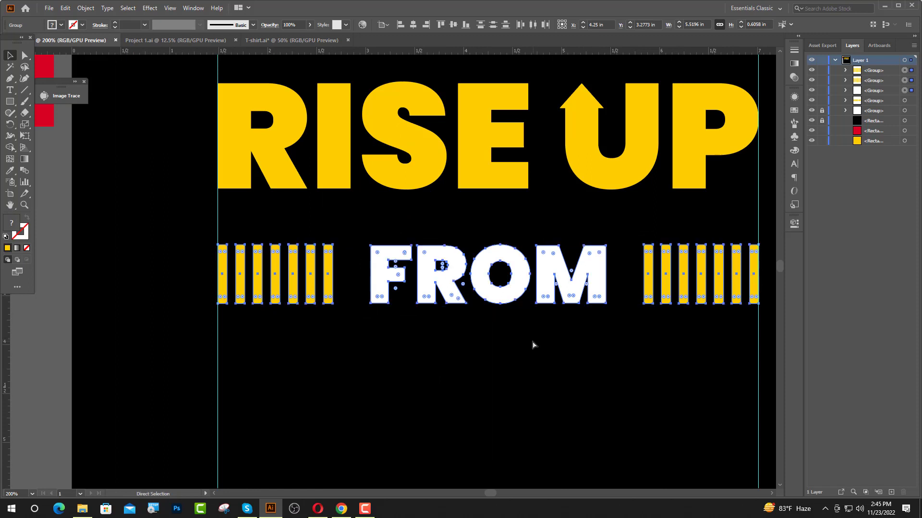
key("ctrl+g")
key("v")
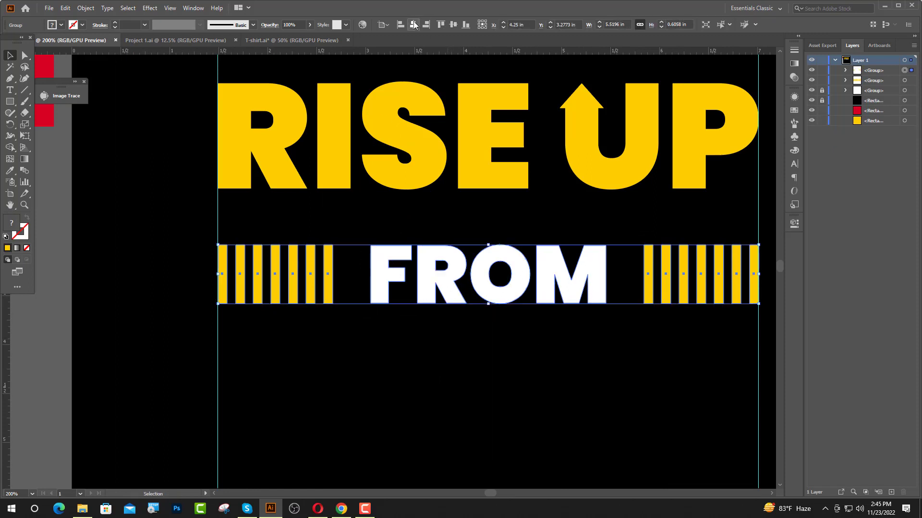
left_click(425, 335)
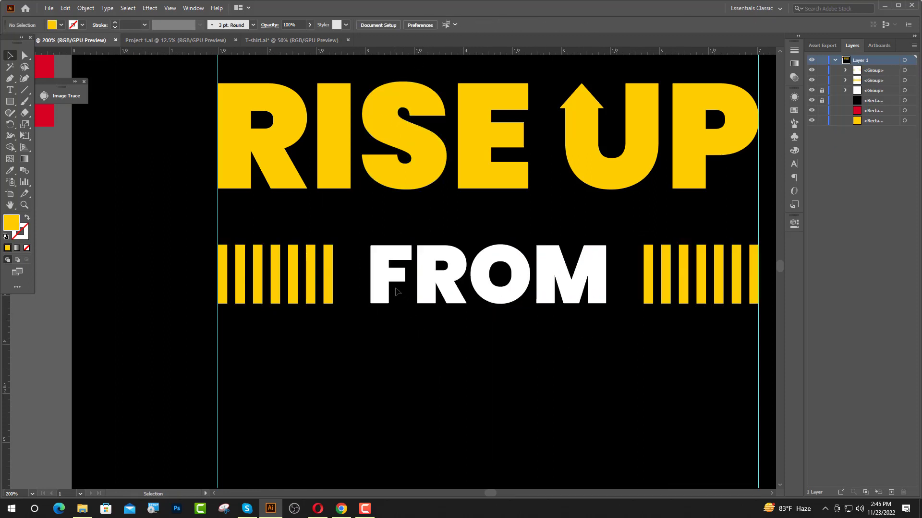
left_click_drag(387, 277, 387, 257)
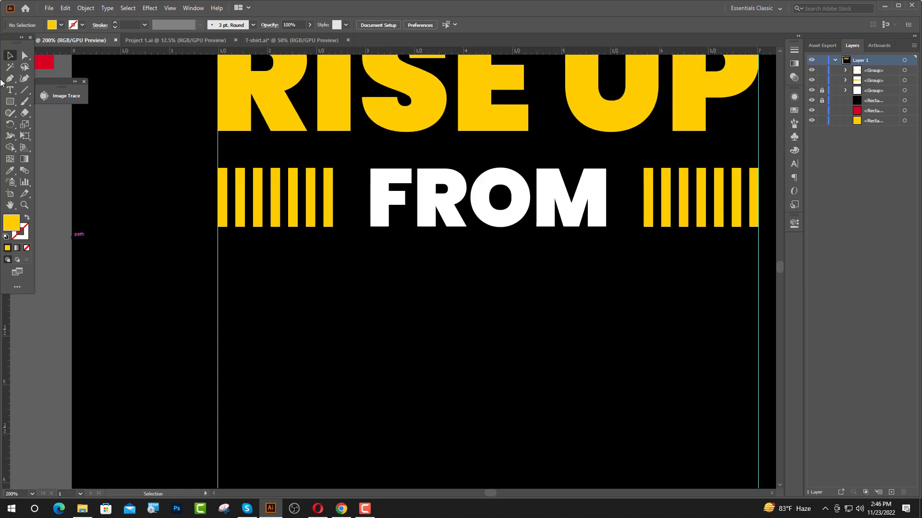
Add the text FAILURE at 60 pt in Poppins Black below the FROM row.
left_click(10, 90)
left_click(237, 294)
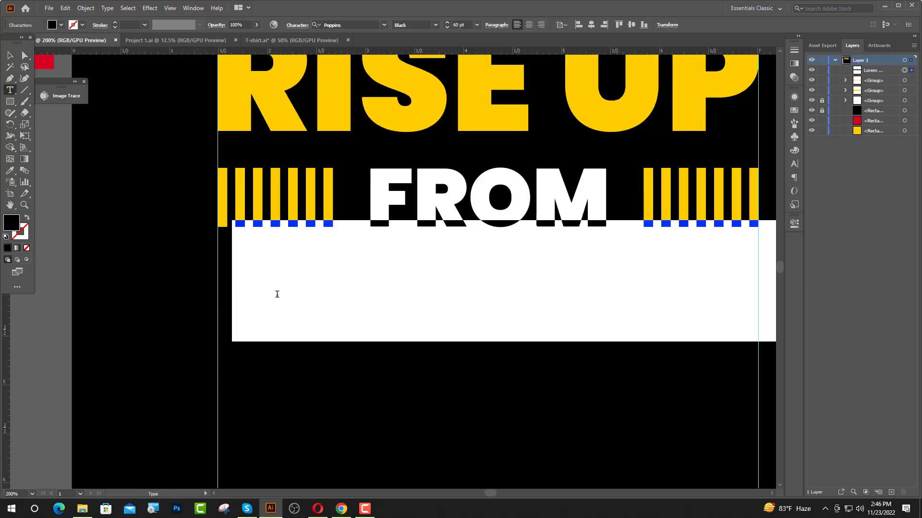
type("F")
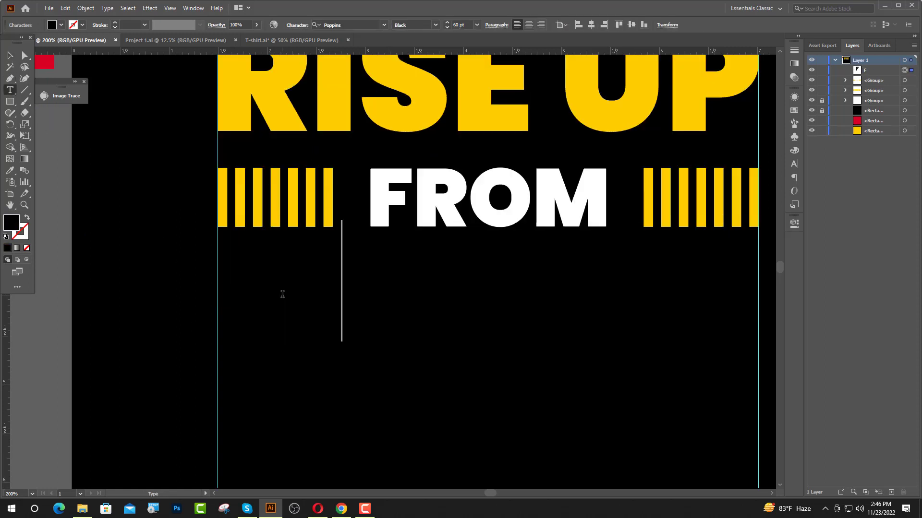
type("AILUR")
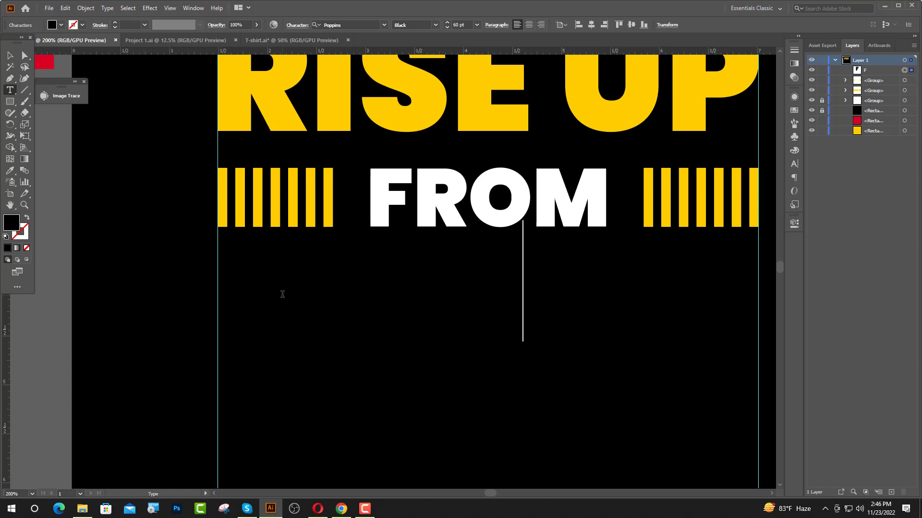
type("E")
key("Escape")
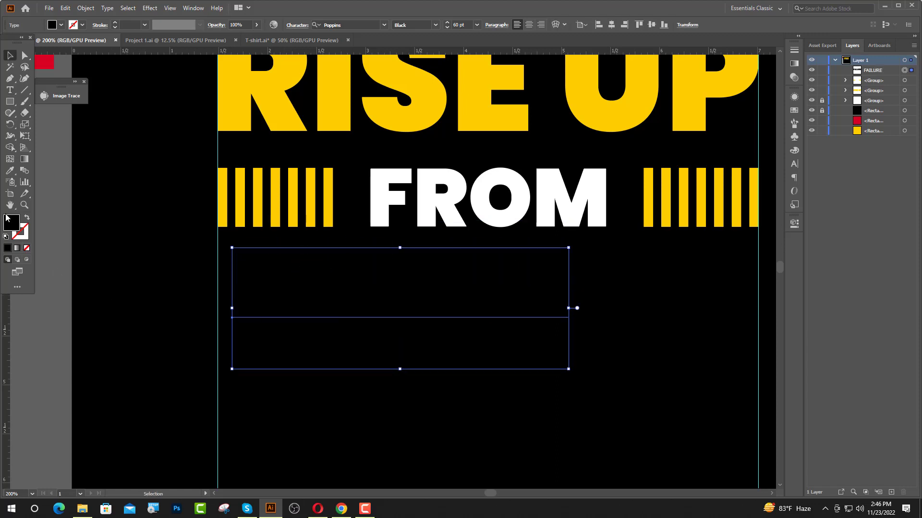
Recolor the FAILURE text white by sampling the FROM lettering with the Eyedropper.
left_click(9, 170)
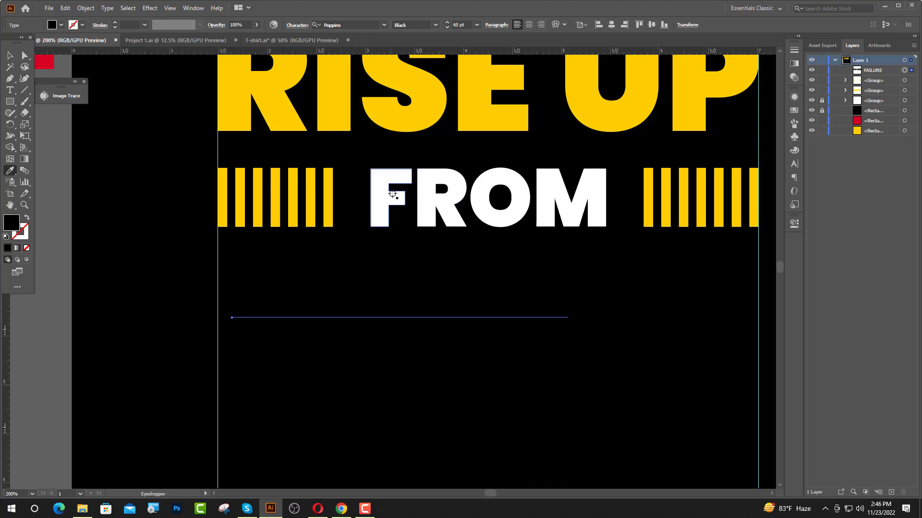
left_click(380, 198)
left_click(9, 58)
Convert the FAILURE text to outlines and move it slightly down so its left edge meets the left guide.
right_click(336, 314)
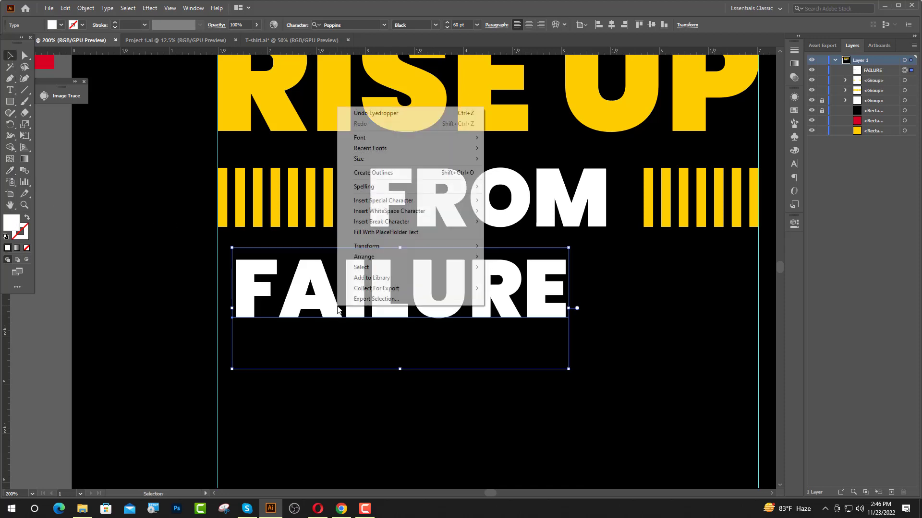
left_click(384, 172)
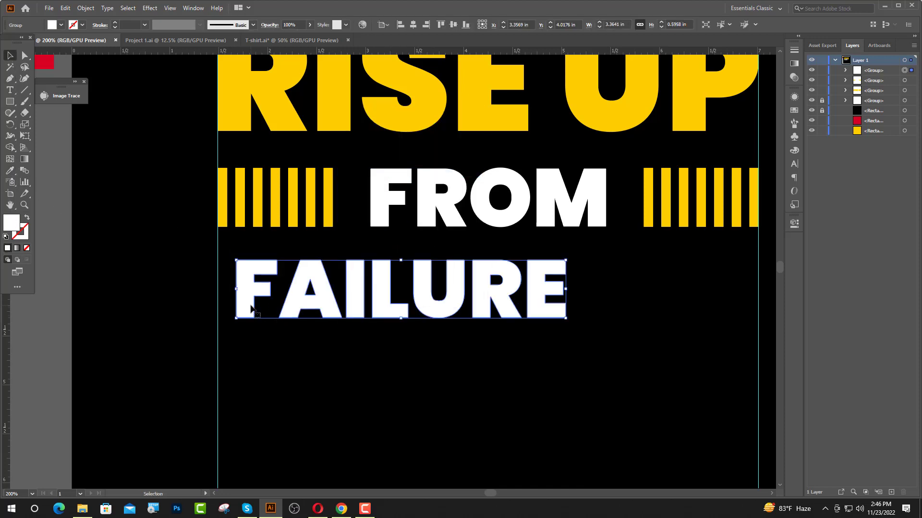
left_click_drag(251, 309, 232, 317)
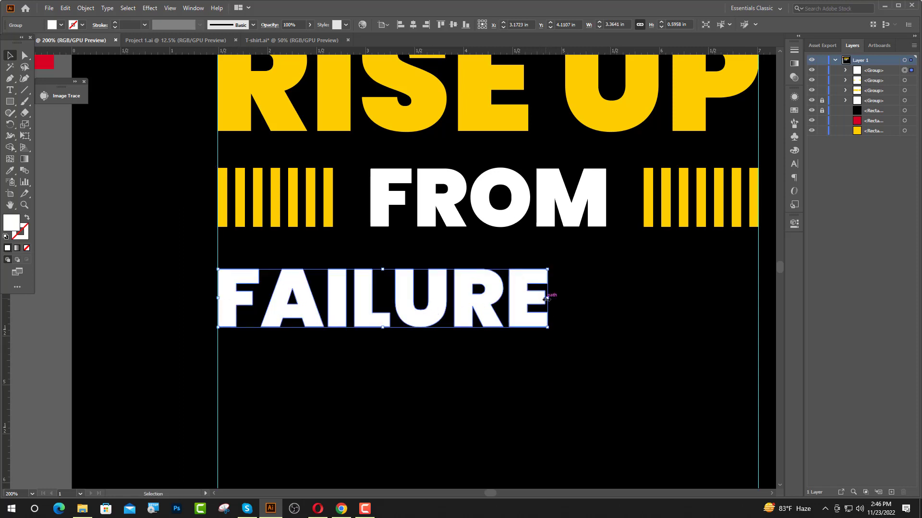
Enlarge the FAILURE lettering proportionally so it spans nearly the full width between the two vertical guides.
left_click_drag(545, 298, 756, 332)
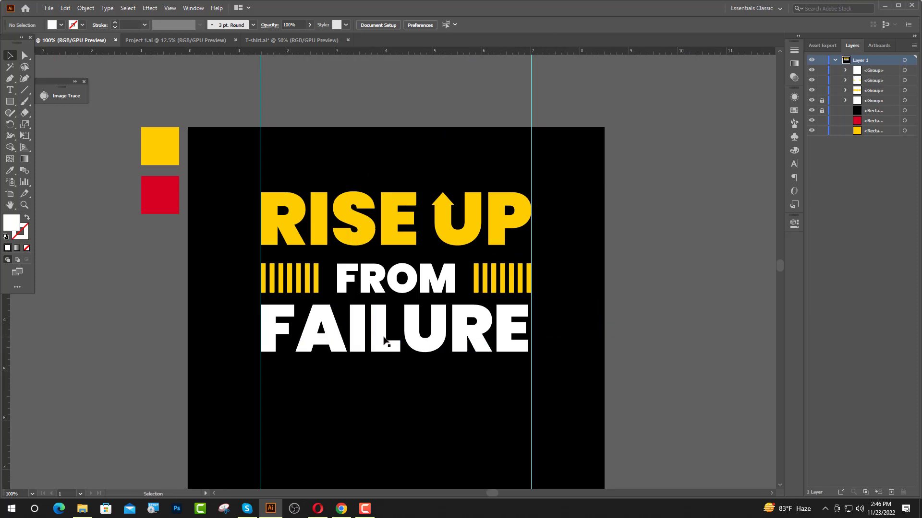
Draw a straight horizontal line with the Pen tool from one guide to the other, just above FAILURE.
scroll(317, 340, "up", 3)
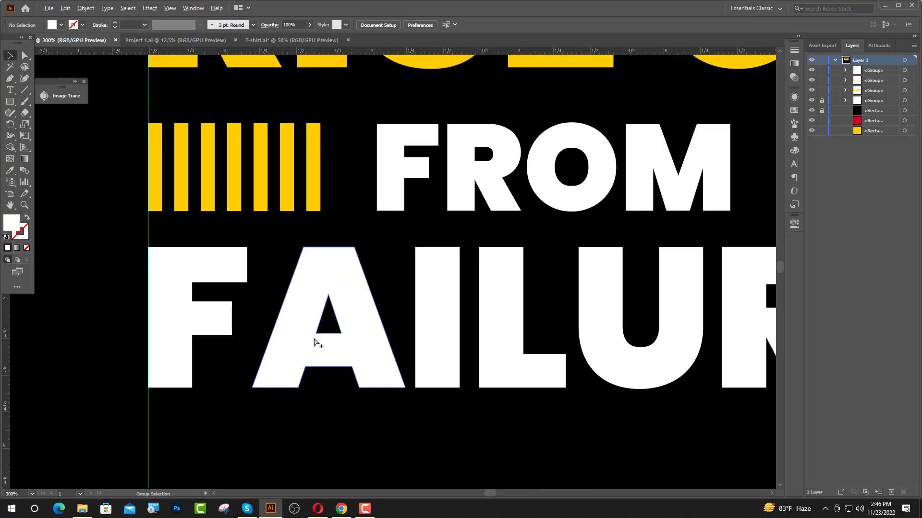
left_click(9, 56)
left_click(9, 79)
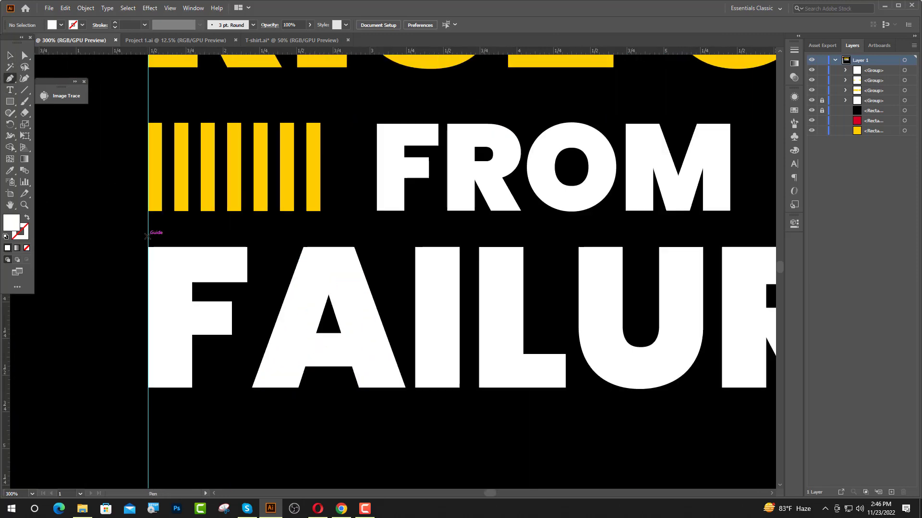
left_click(146, 238)
key("ctrl+minus")
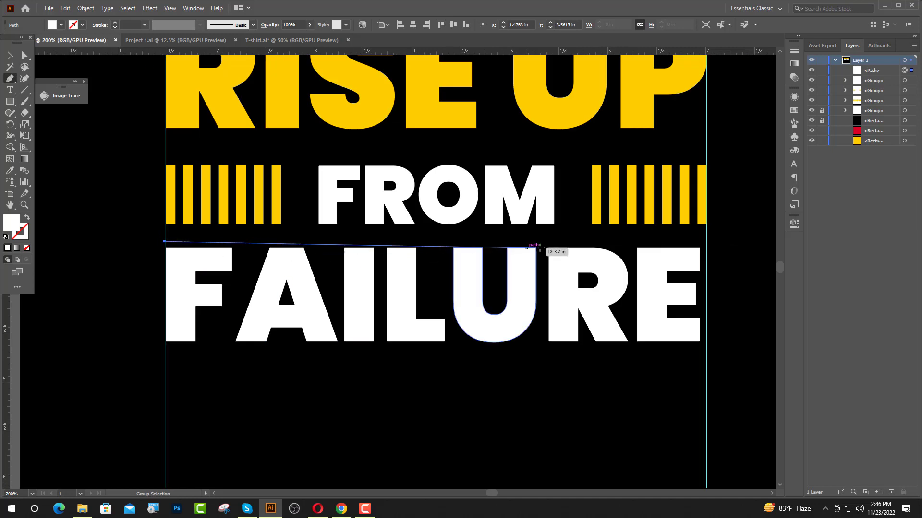
left_click(707, 242, "shift")
key("v")
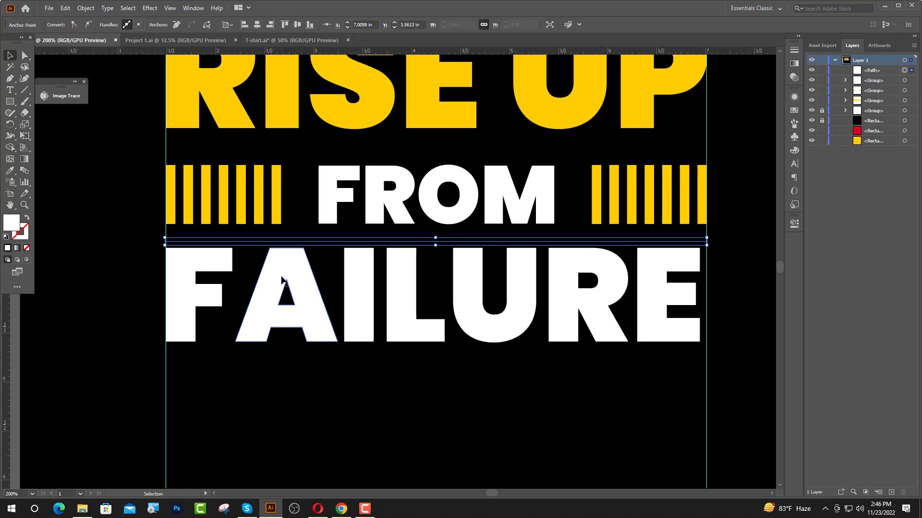
Align the horizontal line with the top edge of the FAILURE lettering.
left_click(287, 276, "shift")
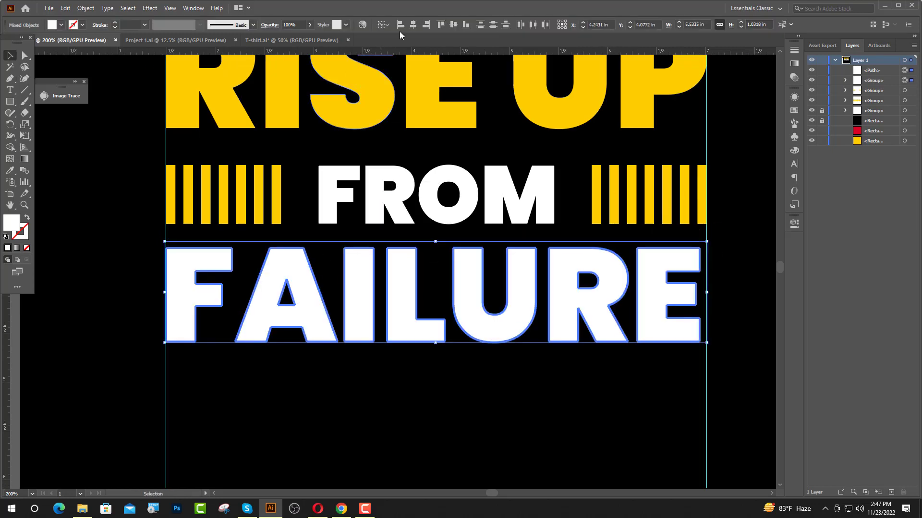
left_click(443, 24)
left_click(441, 146)
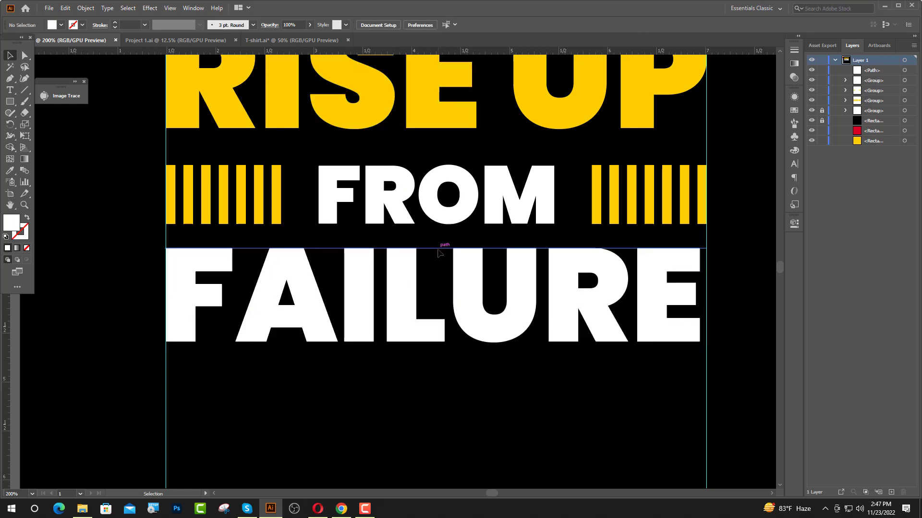
Make three copies of the line down across FAILURE and place the lowest one on the lettering's bottom edge.
left_click_drag(438, 249, 437, 277)
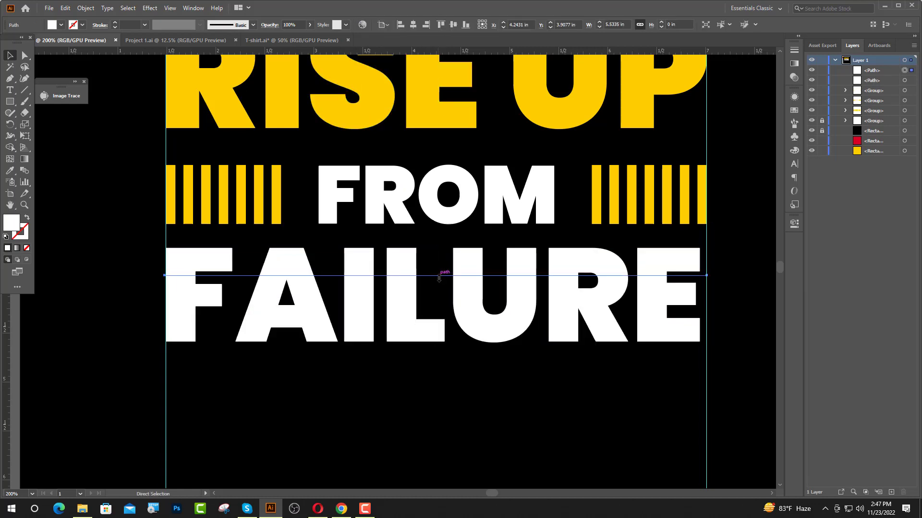
key("ctrl+d")
key("ctrl+d")
left_click_drag(459, 331, 459, 342)
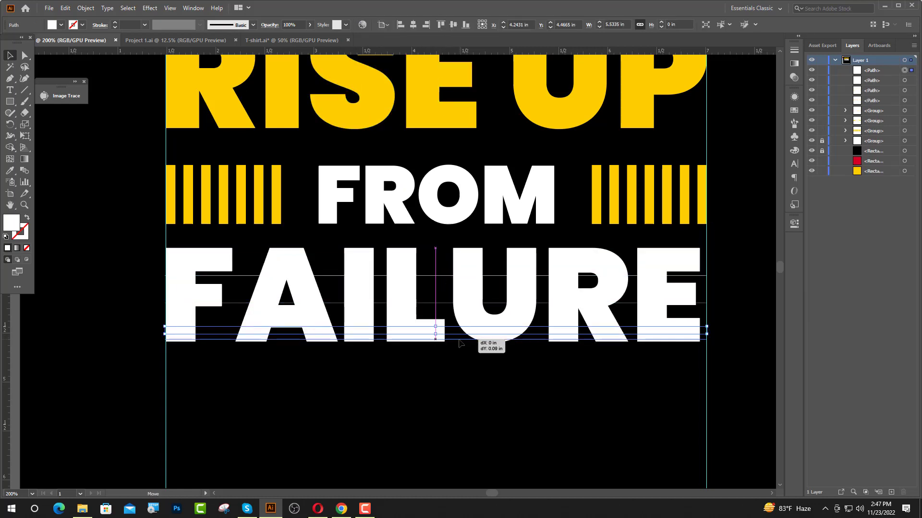
Distribute the four horizontal lines evenly over the height of the FAILURE lettering.
left_click(436, 245)
left_click(439, 275, "shift")
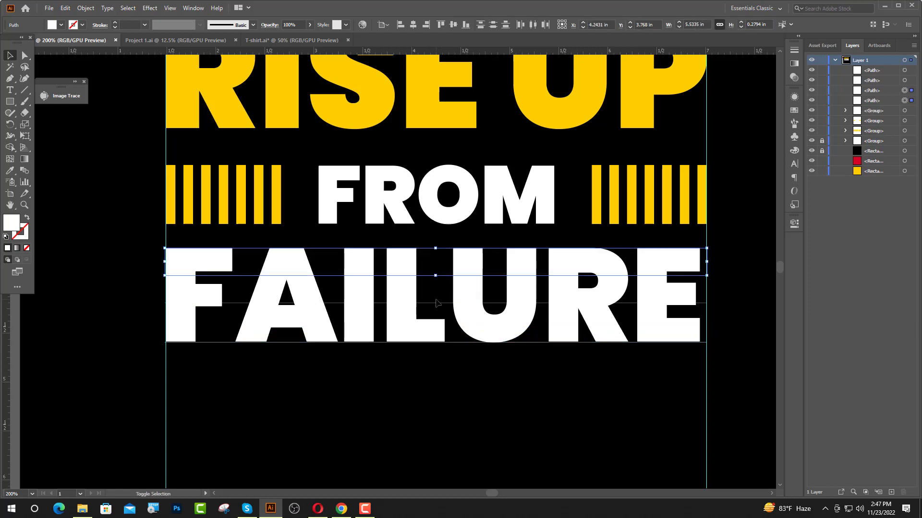
left_click(438, 303, "shift")
left_click(453, 343, "shift")
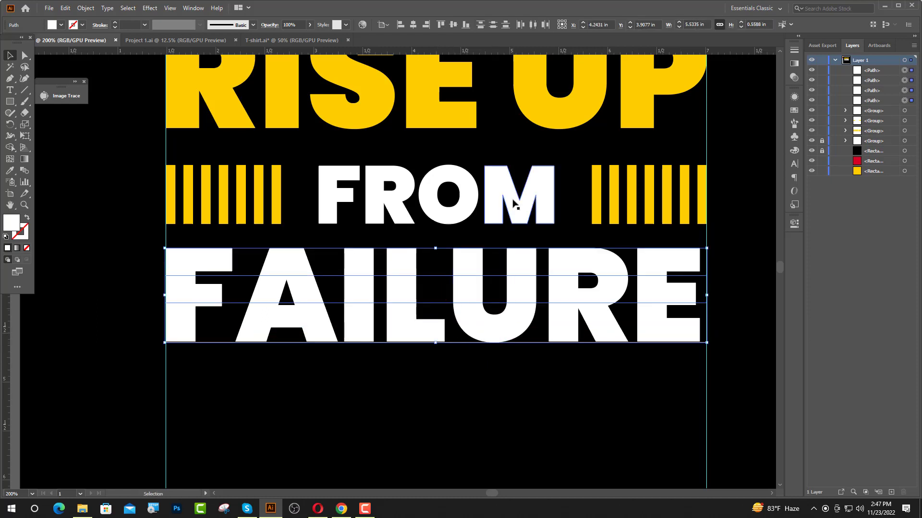
left_click(388, 24)
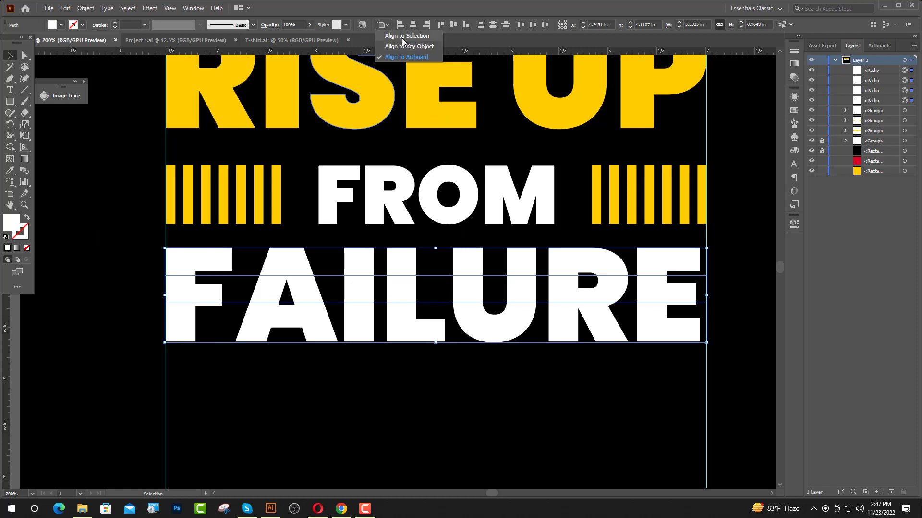
left_click(404, 57)
left_click(497, 27)
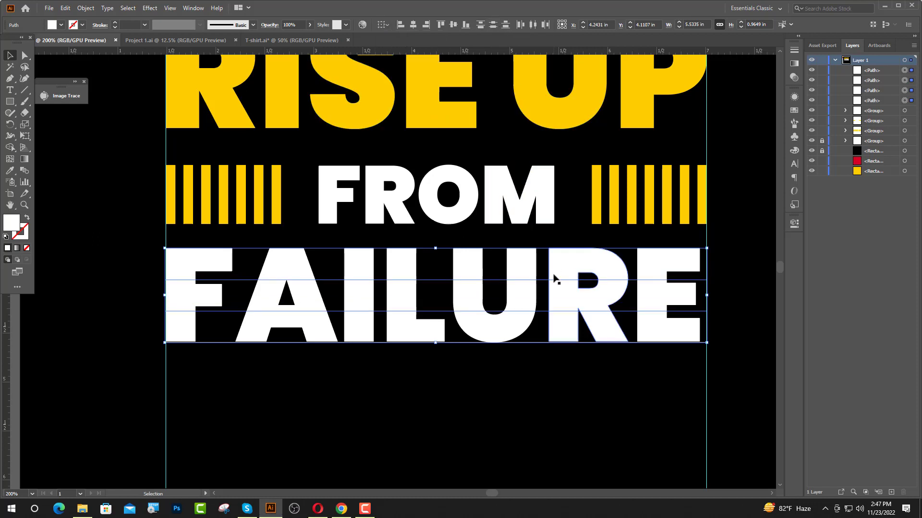
Delete the lines on the bottom and top edges of FAILURE, keeping the two that cross the letters.
left_click(456, 343)
key("Delete")
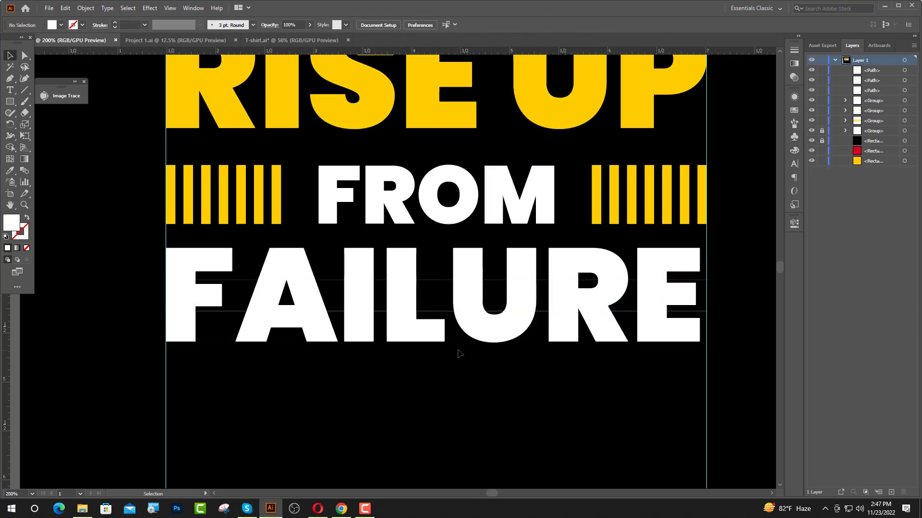
left_click_drag(430, 246, 431, 251)
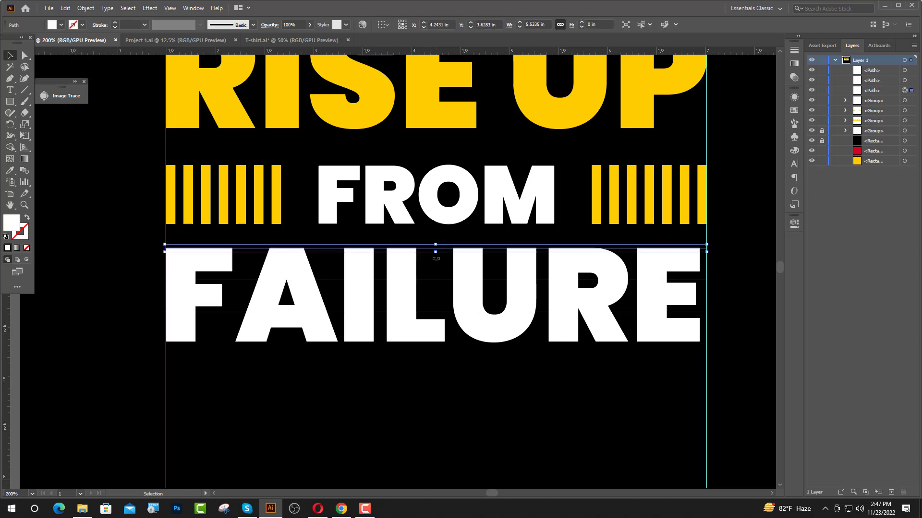
key("Delete")
Split the FAILURE lettering along the two crossing lines with the Pathfinder Divide operation.
left_click_drag(329, 243, 337, 261)
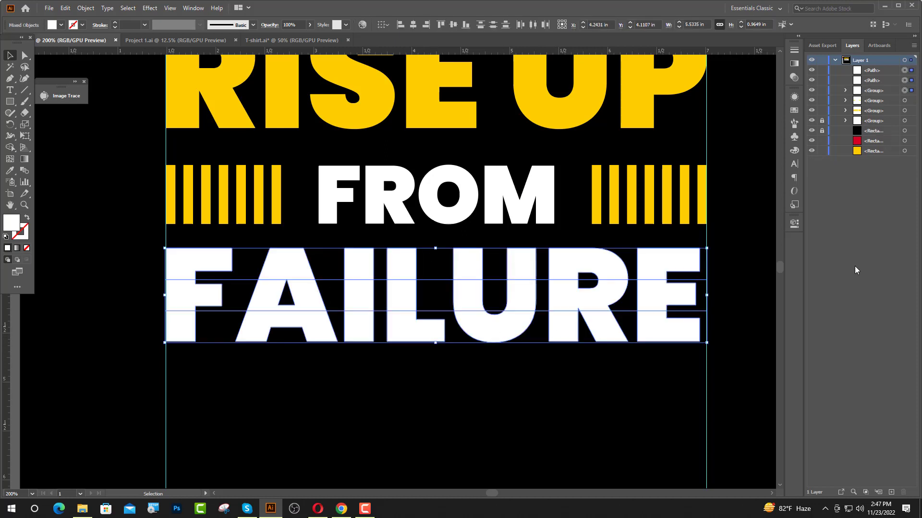
left_click(795, 224)
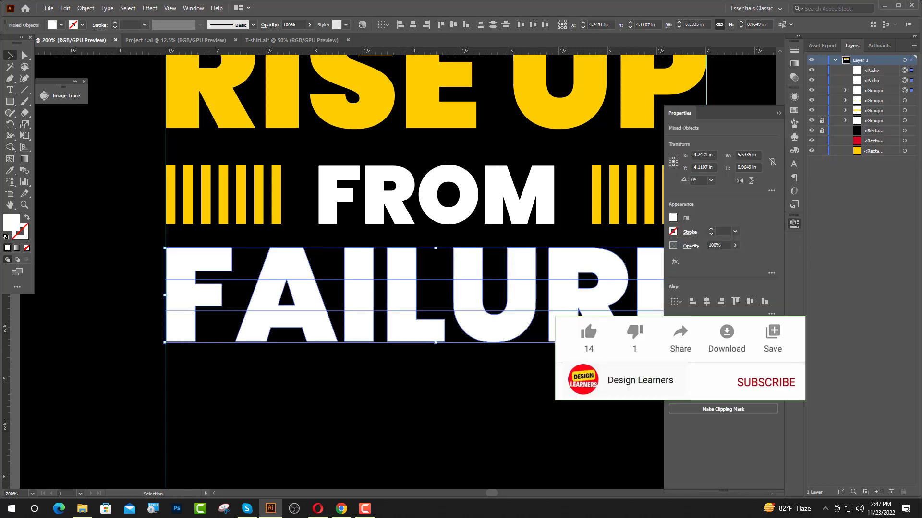
left_click(771, 355)
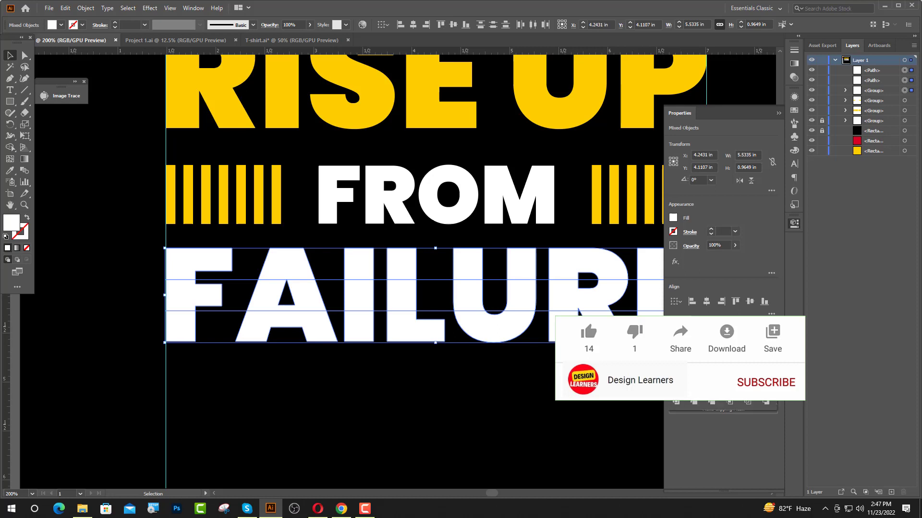
left_click(676, 405)
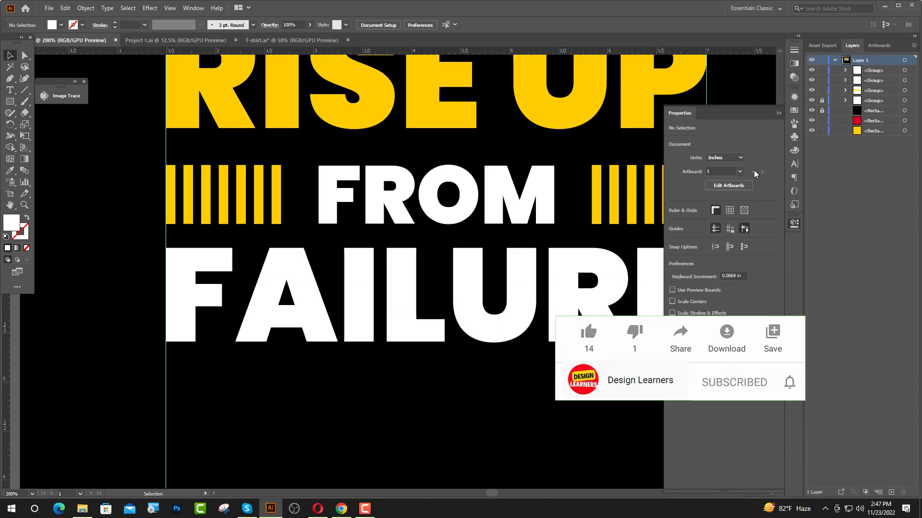
left_click(778, 113)
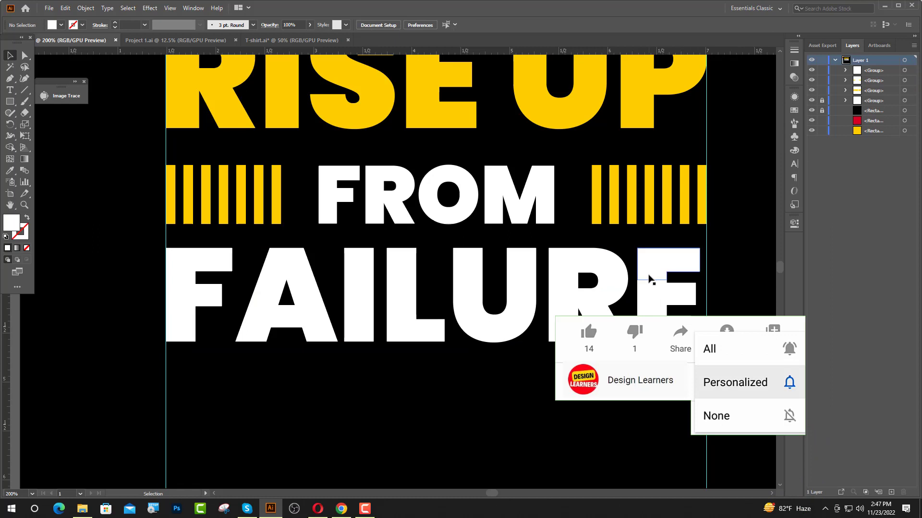
Ungroup the divided FAILURE lettering into separate pieces.
left_click(649, 279)
right_click(649, 278)
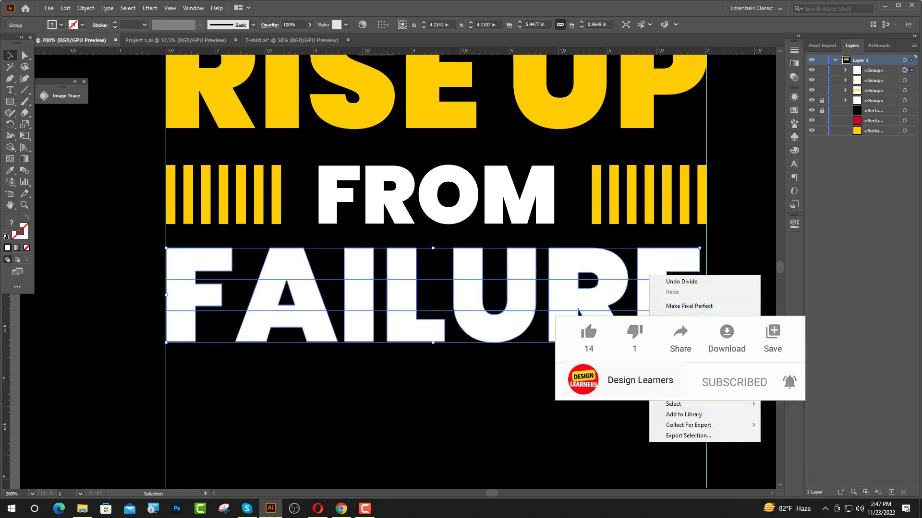
left_click(682, 336)
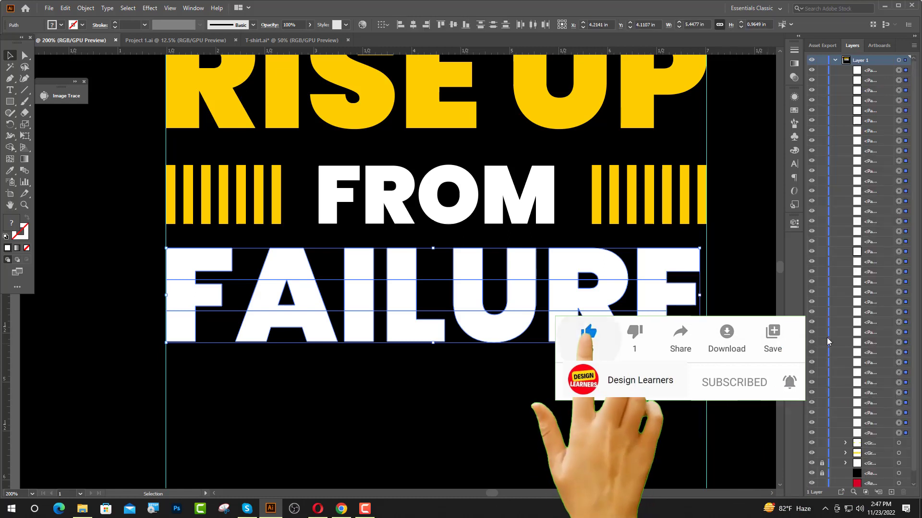
Delete all the unfilled leftover paths that the division created between and inside the FAILURE letters.
scroll(886, 340, "down", 1)
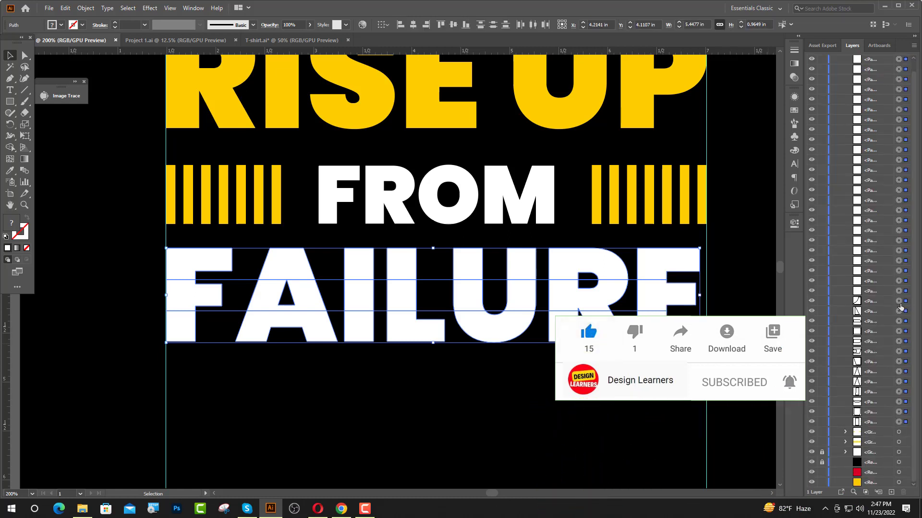
left_click(899, 302)
left_click(898, 311, "shift")
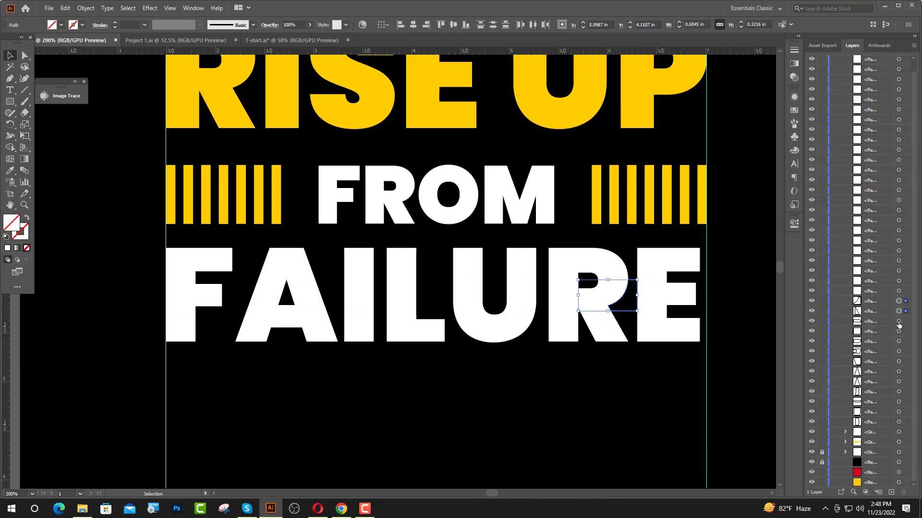
left_click(898, 321, "shift")
left_click(899, 332, "shift")
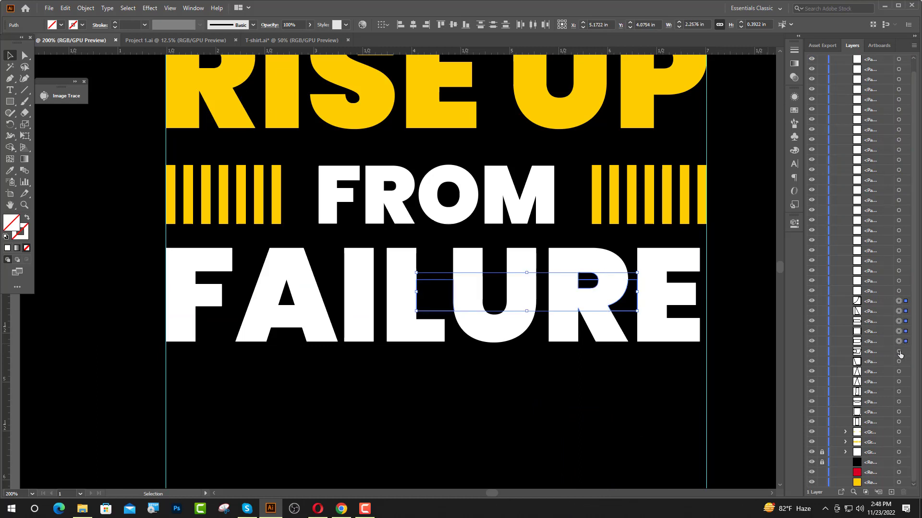
left_click(898, 352, "shift")
left_click(899, 362, "shift")
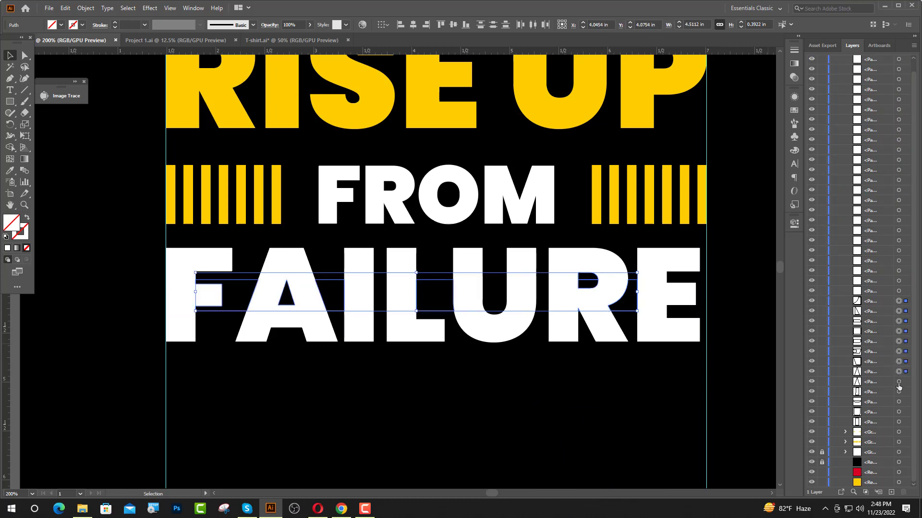
left_click(898, 392, "shift")
left_click(898, 402, "shift")
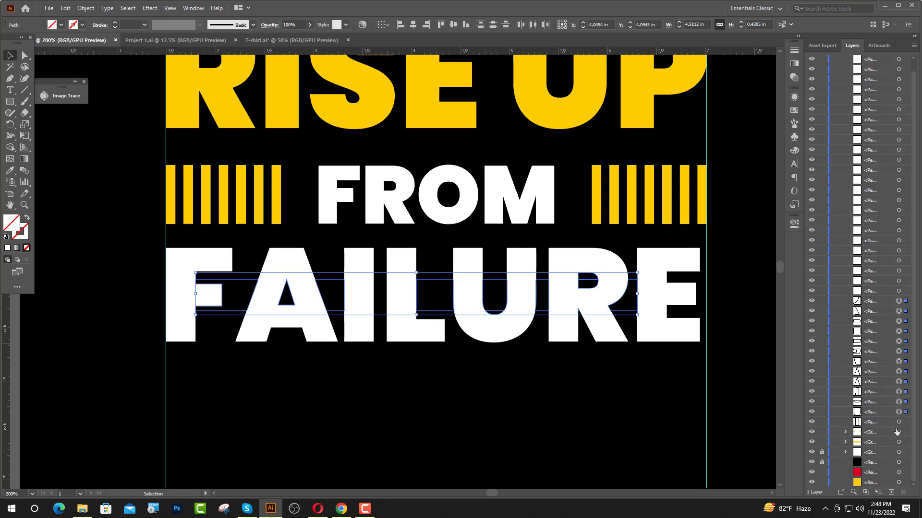
left_click(899, 423, "shift")
left_click(263, 313)
Recolor the middle slice of every FAILURE letter red by sampling the red swatch square with the Eyedropper.
left_click(185, 300)
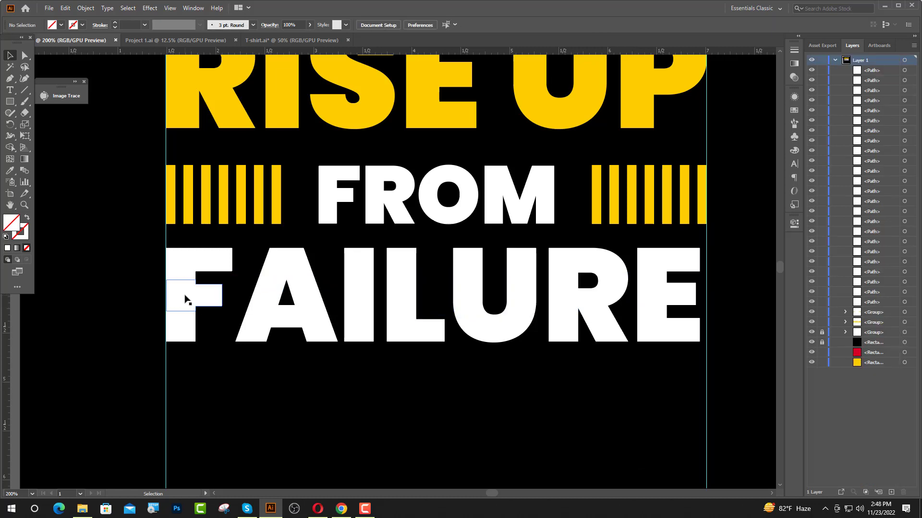
left_click(263, 296, "shift")
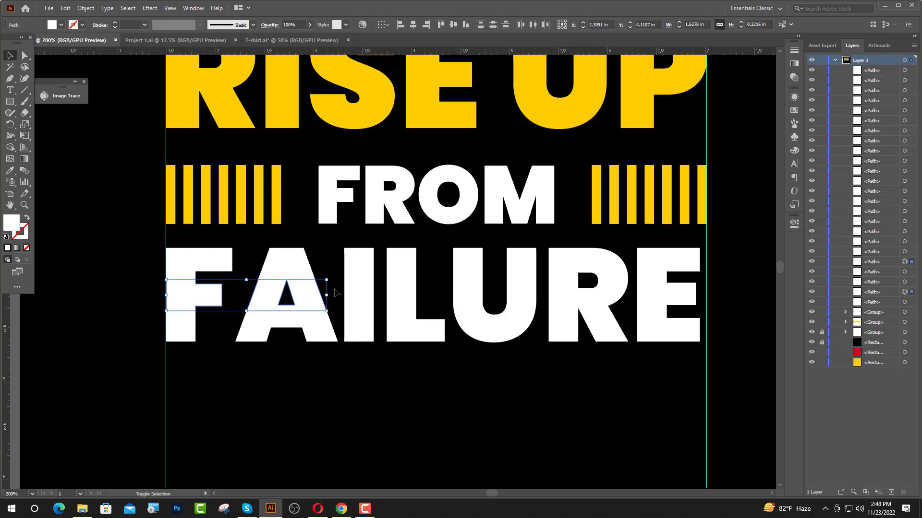
left_click(361, 297, "shift")
left_click(389, 297, "shift")
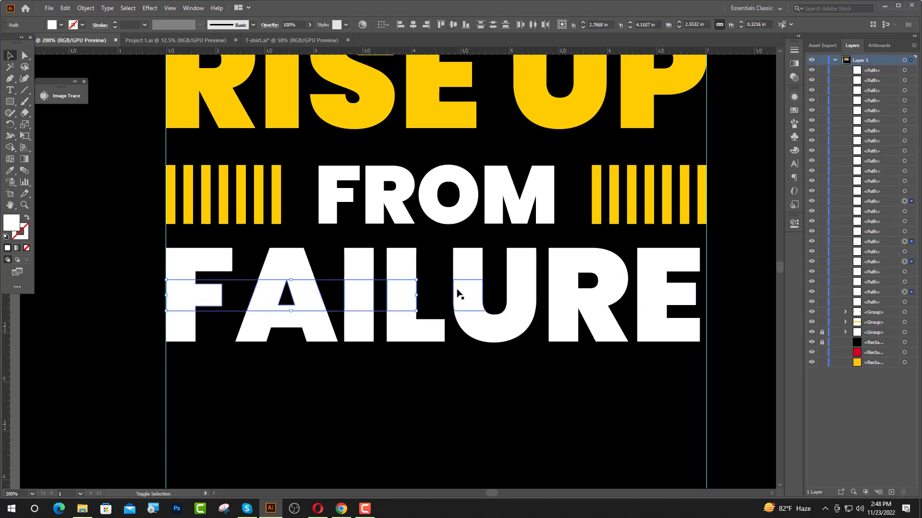
left_click(458, 292, "shift")
left_click(522, 296, "shift")
left_click(560, 298, "shift")
left_click(658, 301, "shift")
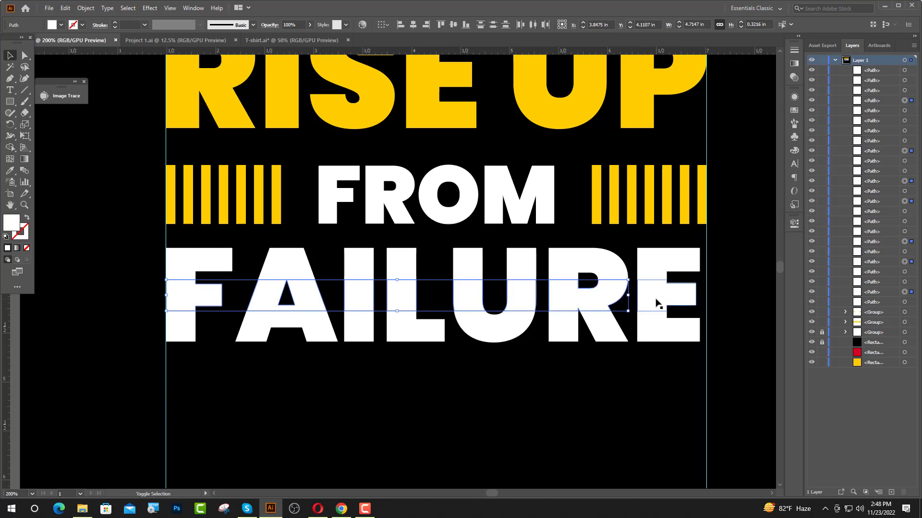
key("ctrl+minus")
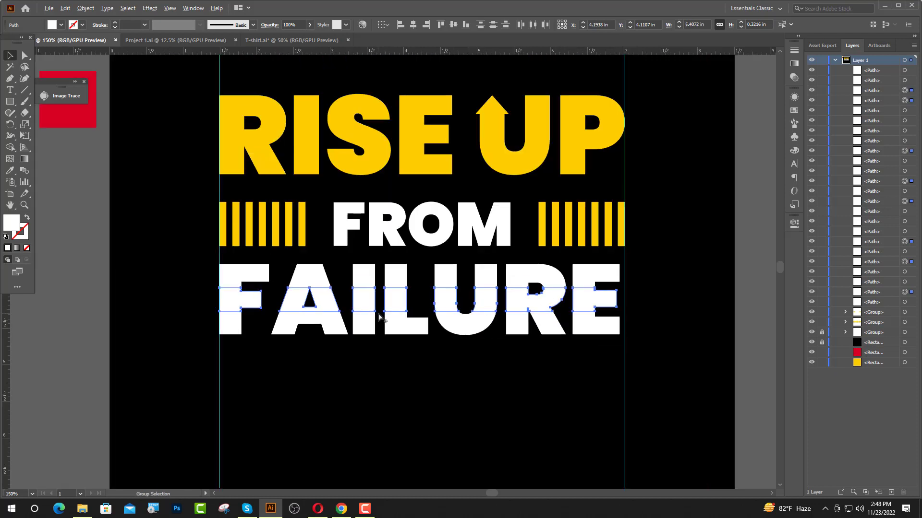
left_click(10, 171)
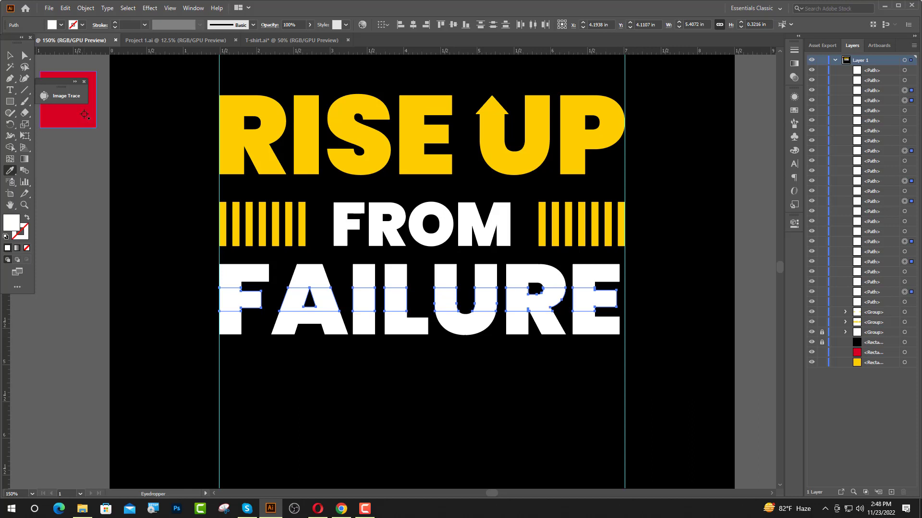
left_click(83, 120)
left_click(10, 56)
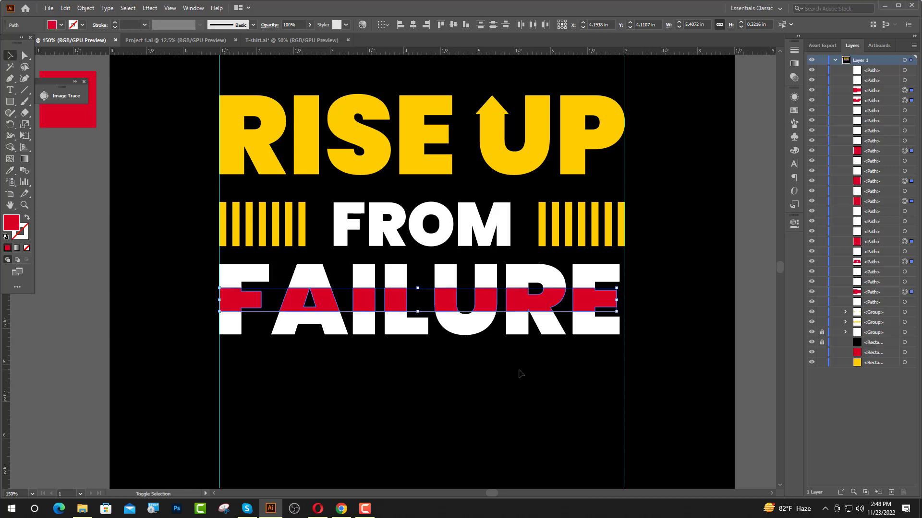
Nudge the red middle slices of FAILURE about 0.07 in to the right.
key("Right")
key("Right")
key("Right")
key("Right")
key("Right")
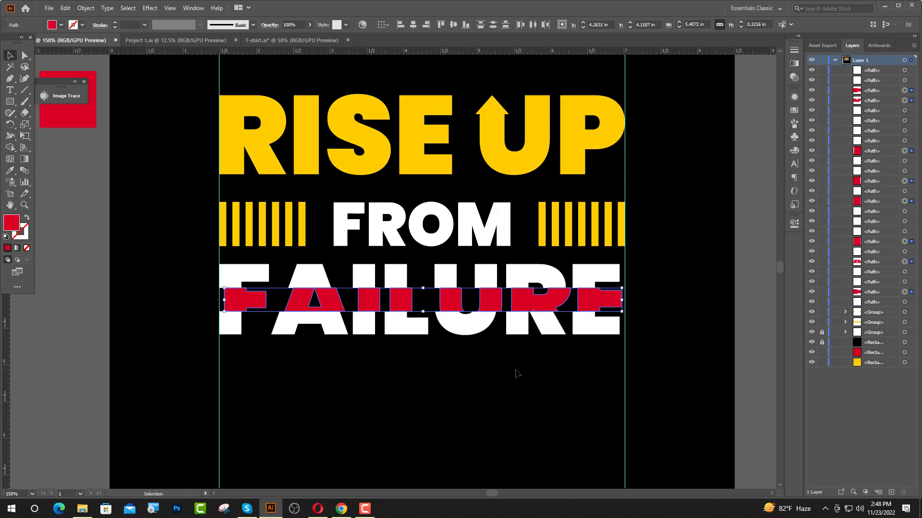
Nudge the red middle slices of FAILURE about 0.03 in back to the left.
key("Left")
key("Left")
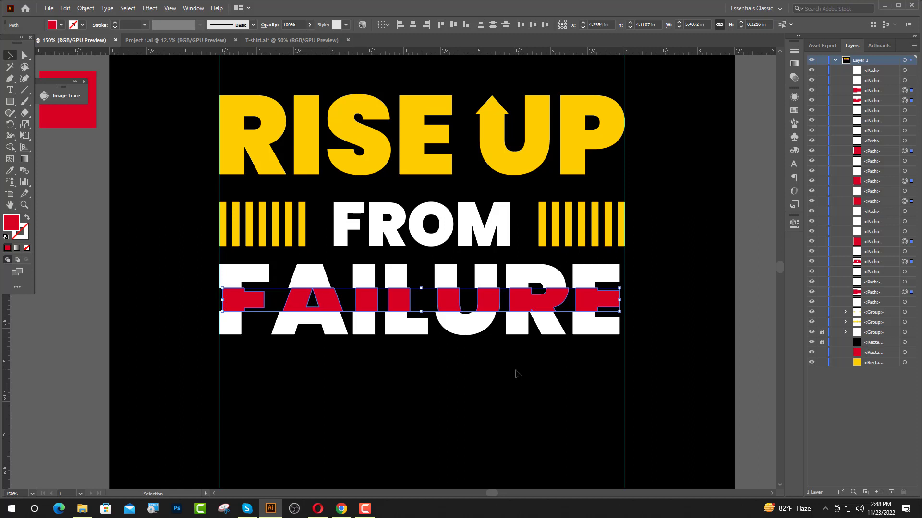
left_click(253, 336)
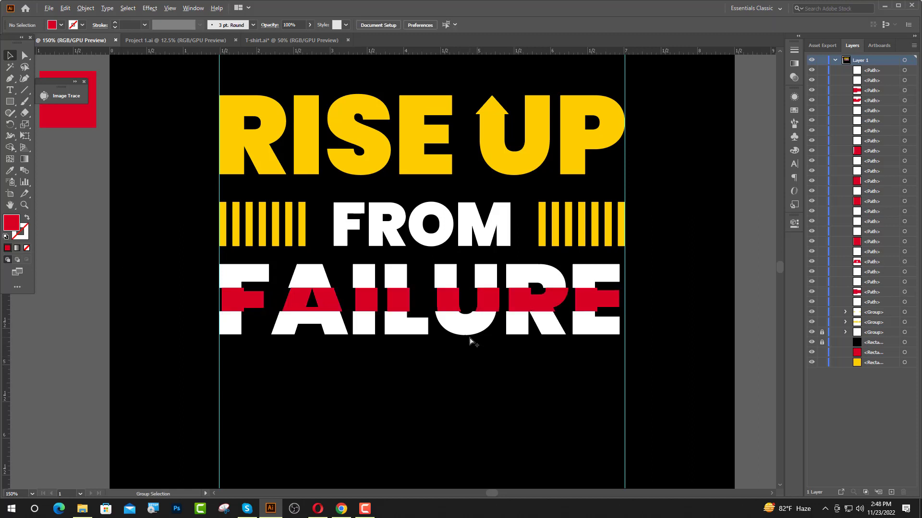
Group all the FAILURE pieces and stretch the group to the right guide, making it about 5.52 in wide.
scroll(469, 338, "up", 1)
scroll(147, 246, "up", 1)
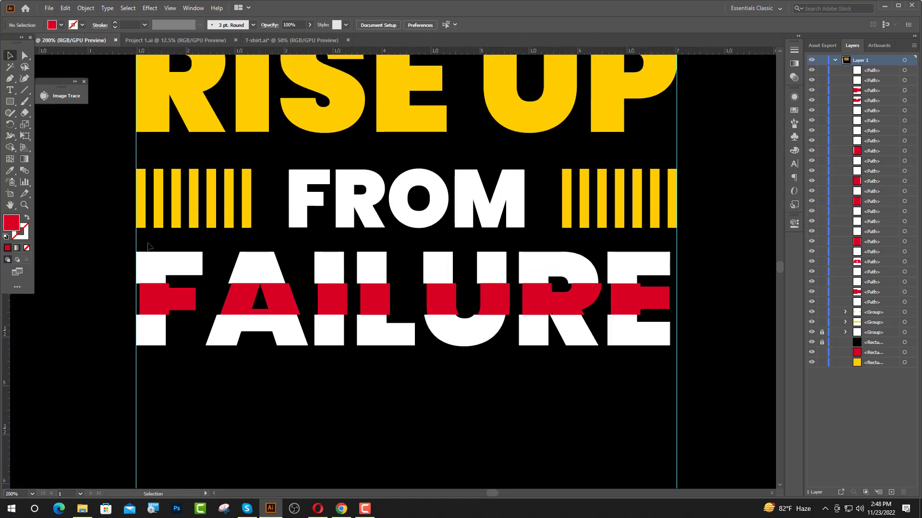
left_click_drag(148, 243, 682, 393)
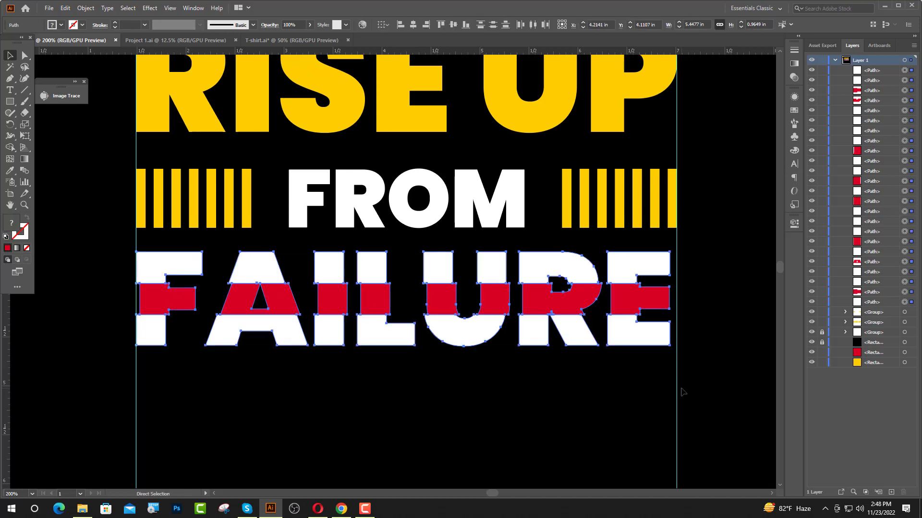
key("ctrl+g")
scroll(686, 311, "up", 3)
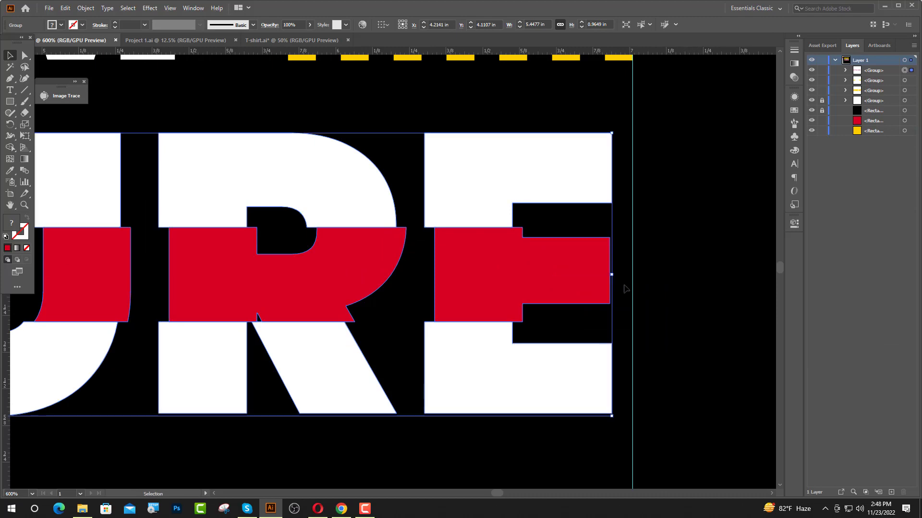
left_click_drag(613, 273, 632, 278)
scroll(360, 323, "down", 4)
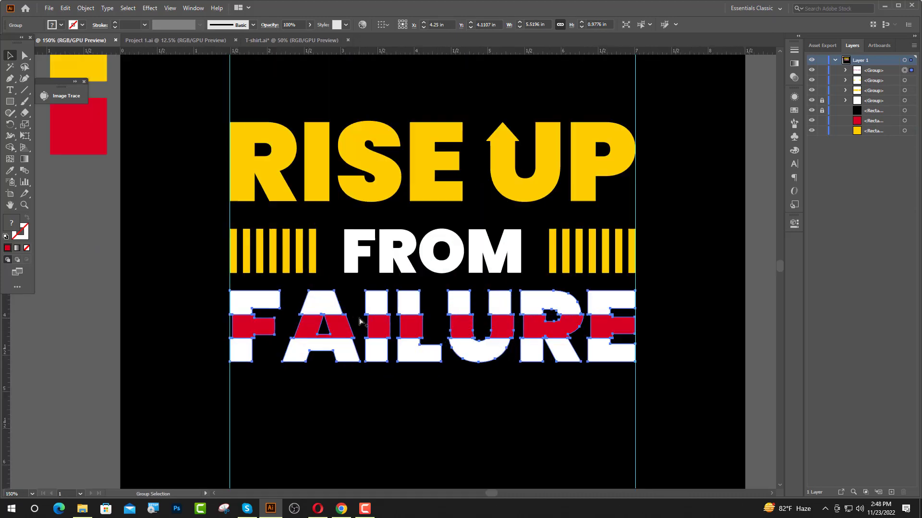
Move the barred FROM row and FAILURE together about 0.16 in up, closer to RISE UP.
scroll(402, 248, "up", 1)
left_click(402, 248, "shift")
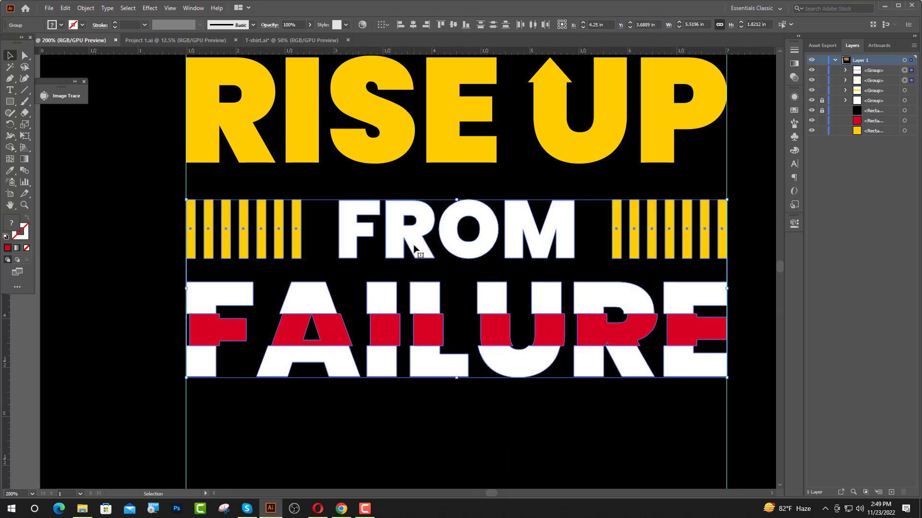
left_click_drag(414, 249, 413, 214)
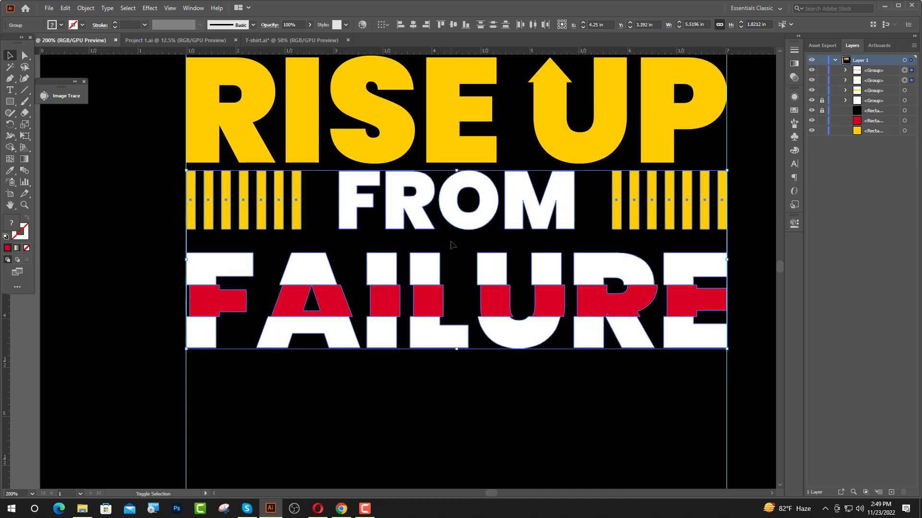
key("Down")
key("Down")
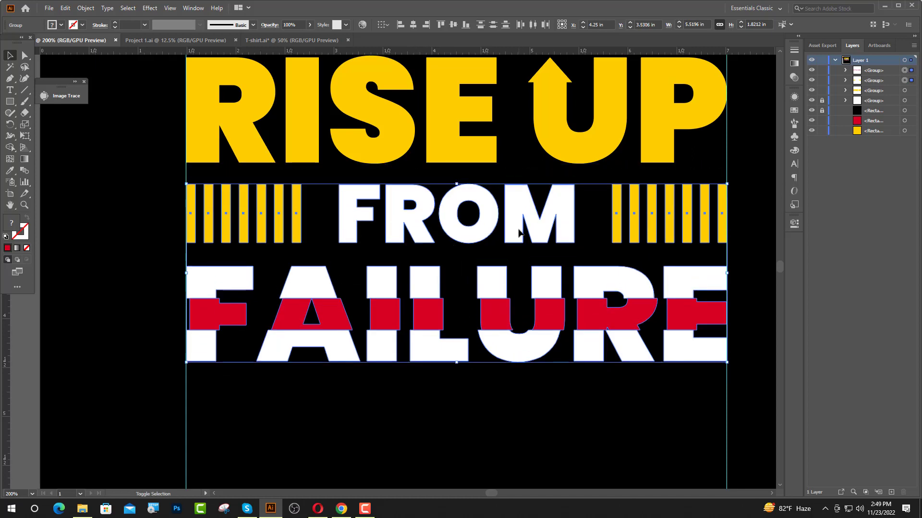
Reposition FAILURE alone so its gap below FROM matches the gap between RISE UP and FROM.
left_click(517, 240, "shift")
left_click_drag(499, 334, 500, 312)
key("Down")
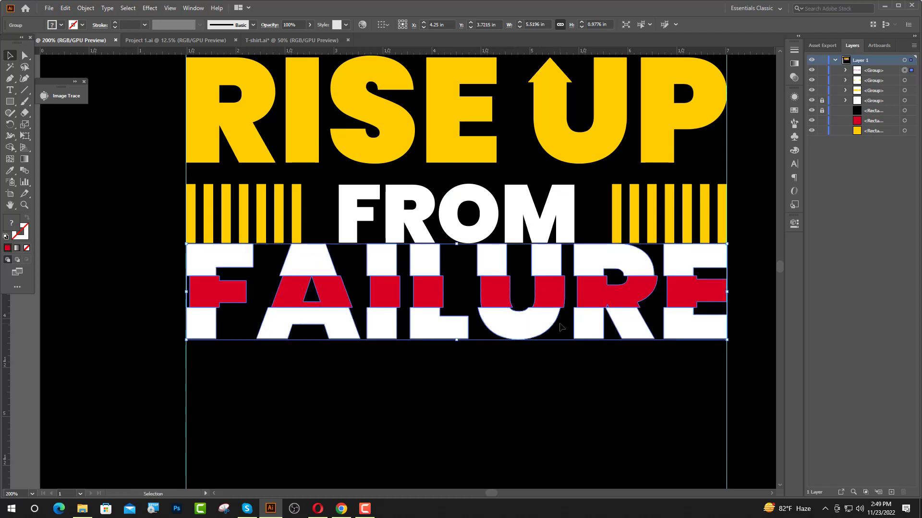
key("Down")
key("Down")
key("Down")
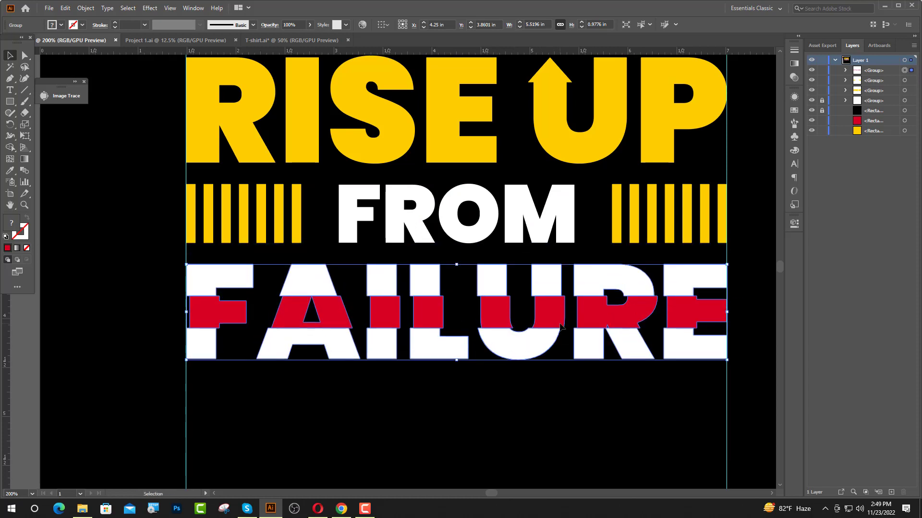
left_click(496, 403)
Move all three lettering rows down together until their centre sits at about 3.56 in vertically.
scroll(366, 401, "down", 2)
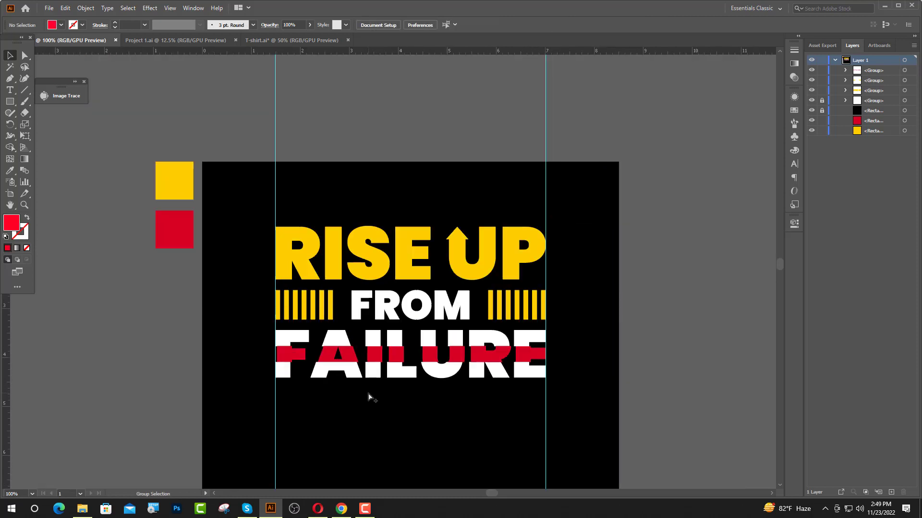
scroll(370, 396, "down", 2)
left_click_drag(303, 169, 500, 329)
key("Down")
key("Down")
key("Down")
key("Down")
key("Down")
key("Down")
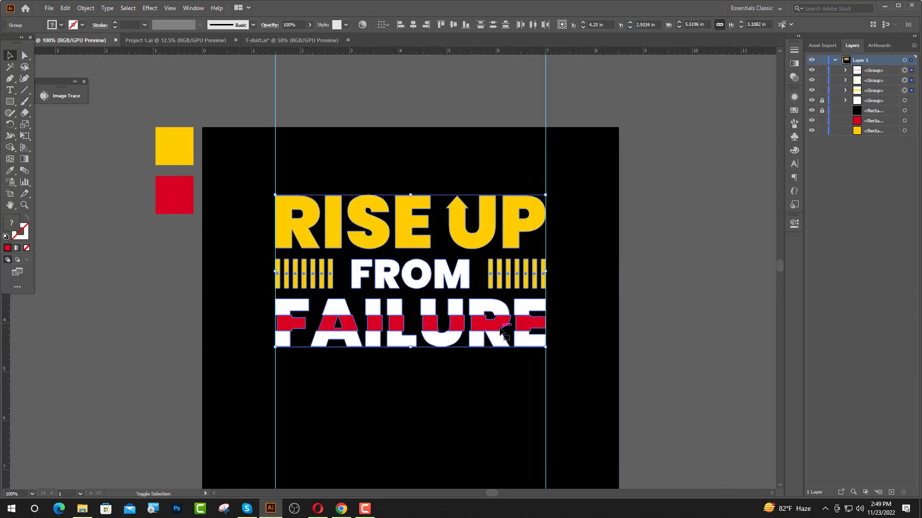
key("Down")
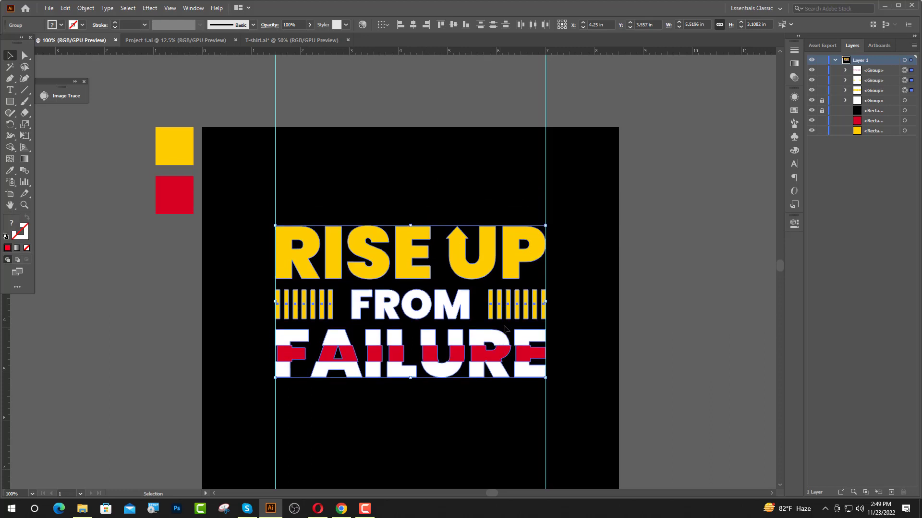
left_click(595, 308)
Bring the grunge texture group from Project 1.ai into the RISE UP FROM FAILURE document.
scroll(594, 305, "down", 3)
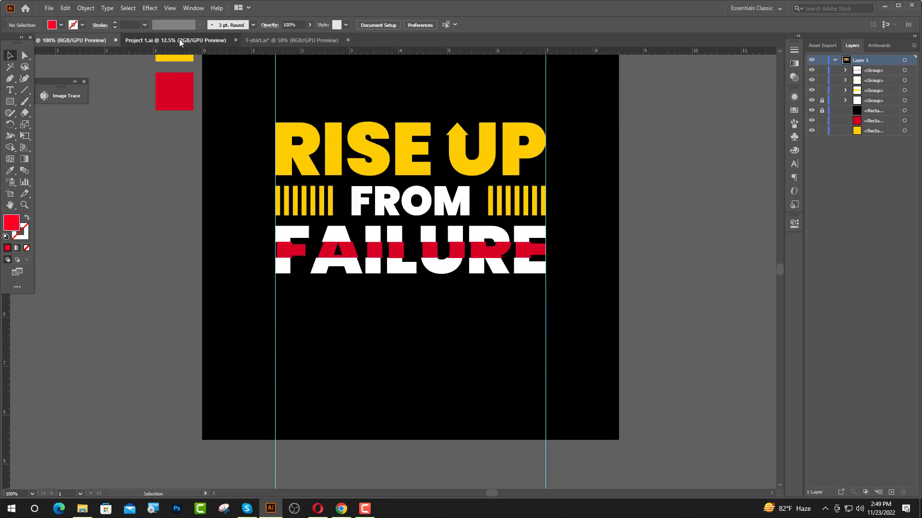
left_click(175, 40)
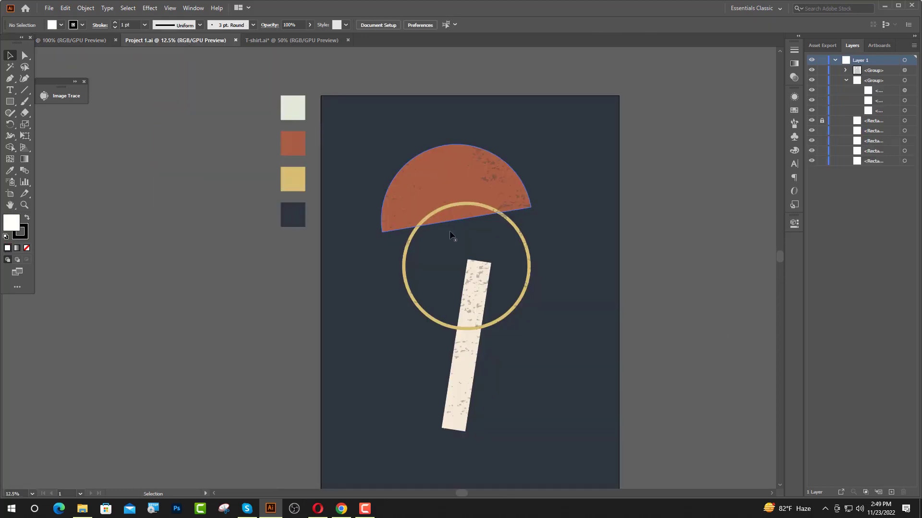
left_click(484, 179)
left_click_drag(485, 179, 43, 8)
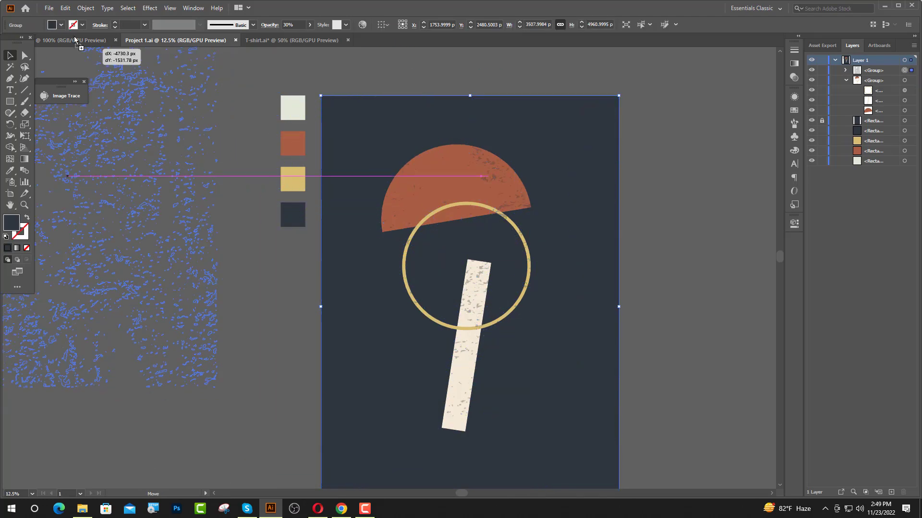
left_click_drag(75, 40, 409, 199)
Shrink the grunge texture to about 5.73 in wide and place it over the RISE UP FROM FAILURE lettering.
key("ctrl+minus")
key("ctrl+minus")
key("ctrl+minus")
key("ctrl+minus")
key("ctrl+minus")
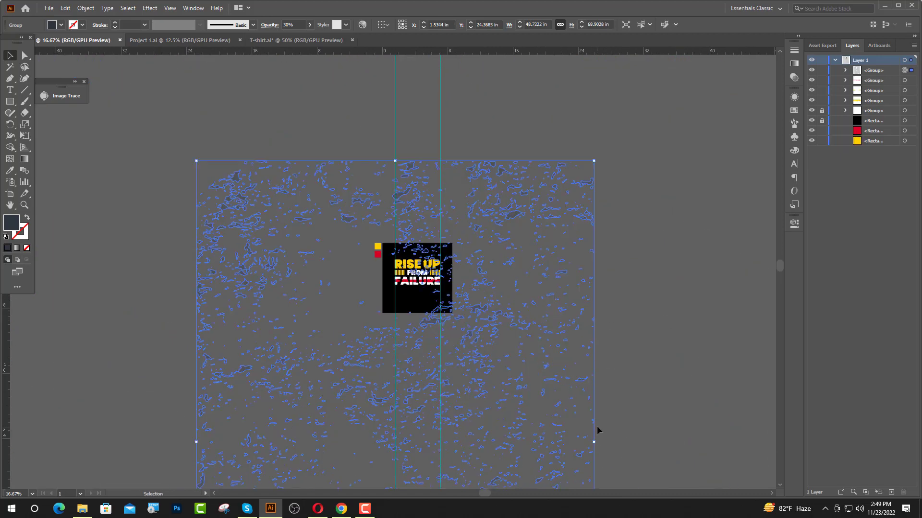
left_click_drag(594, 442, 436, 275)
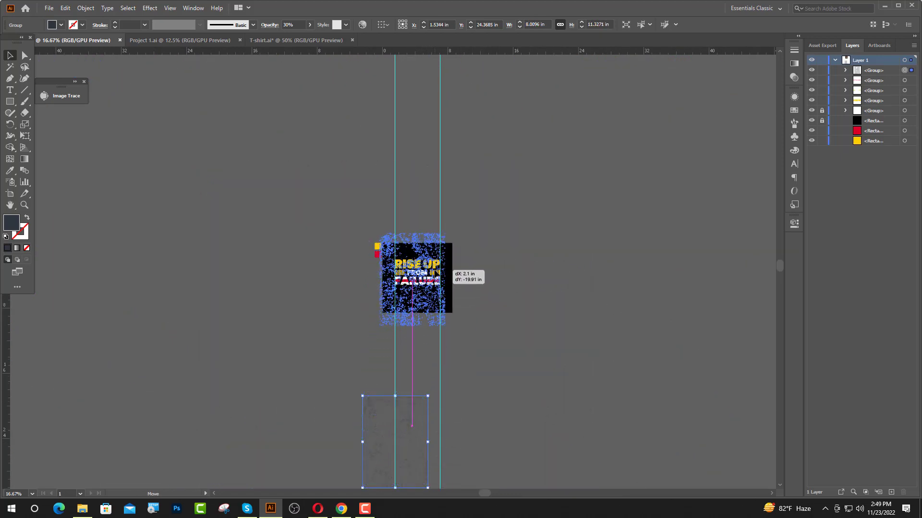
scroll(435, 275, "up", 6)
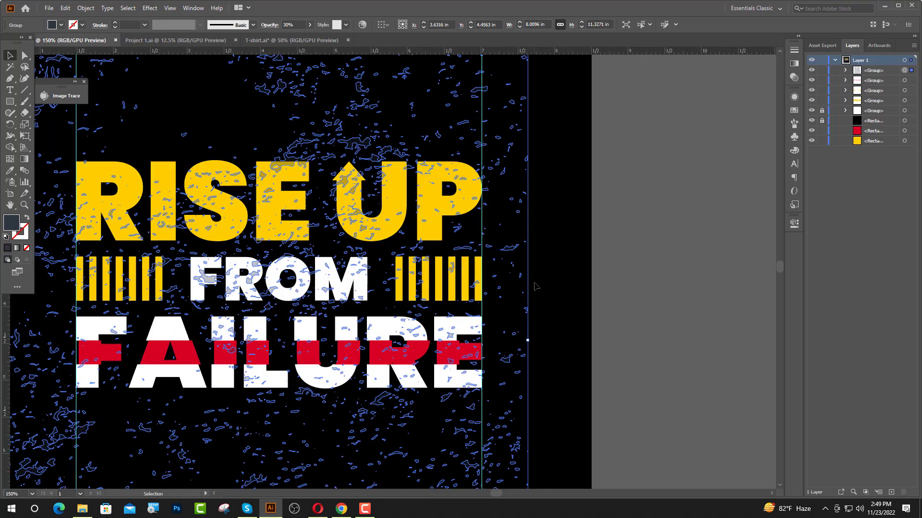
left_click_drag(528, 343, 516, 343)
left_click(616, 202)
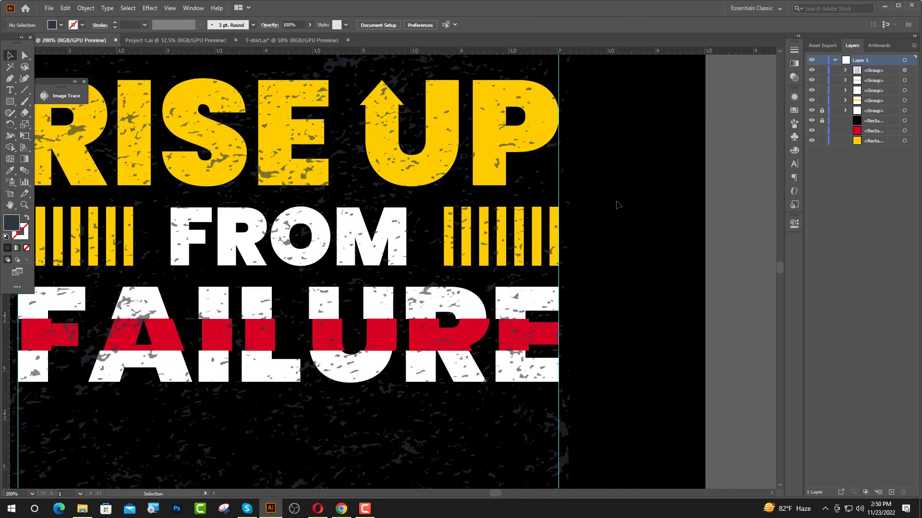
Draw a rectangle about 5.52 by 3.11 in between the guides, covering all three lettering rows exactly.
scroll(615, 198, "down", 1)
left_click(10, 101)
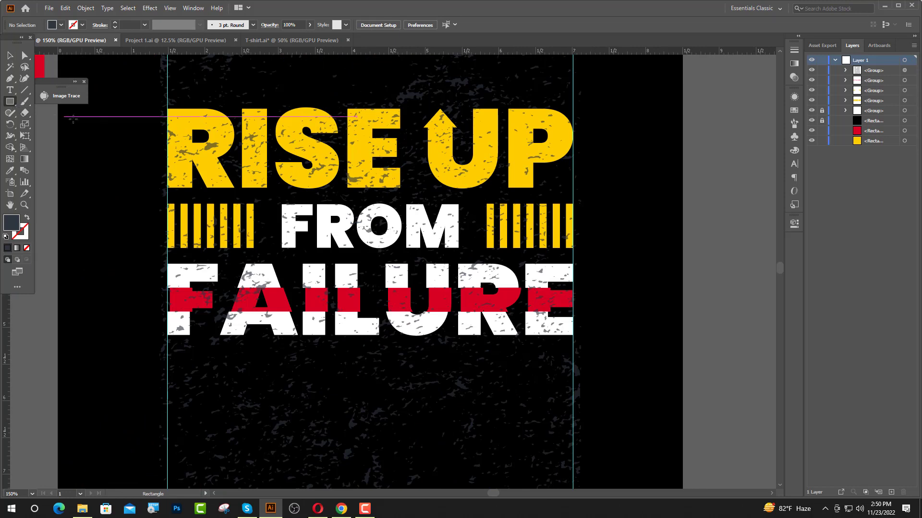
left_click_drag(167, 109, 573, 335)
key("v")
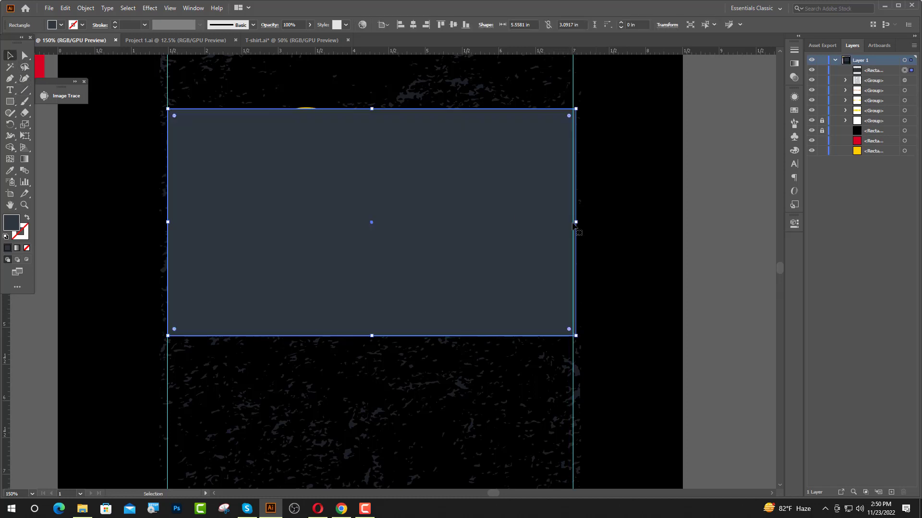
scroll(575, 226, "down", 3)
scroll(541, 179, "up", 6)
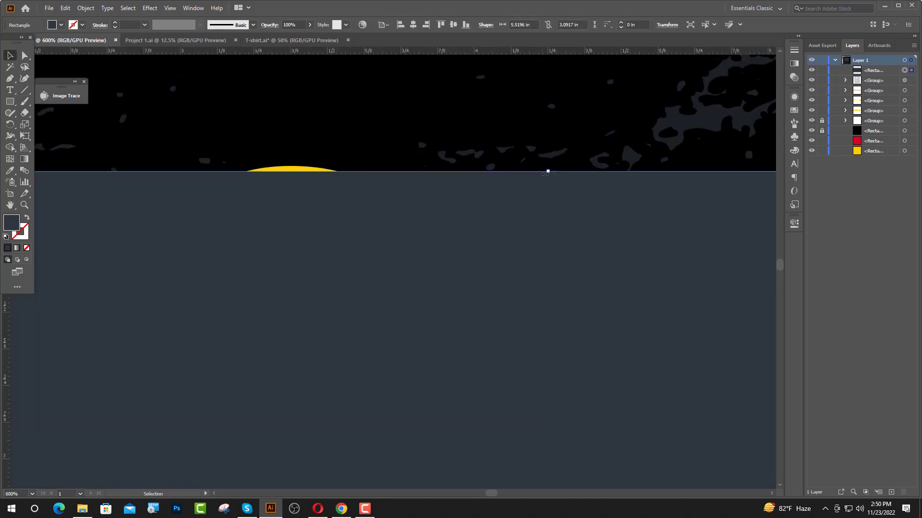
left_click_drag(549, 172, 549, 168)
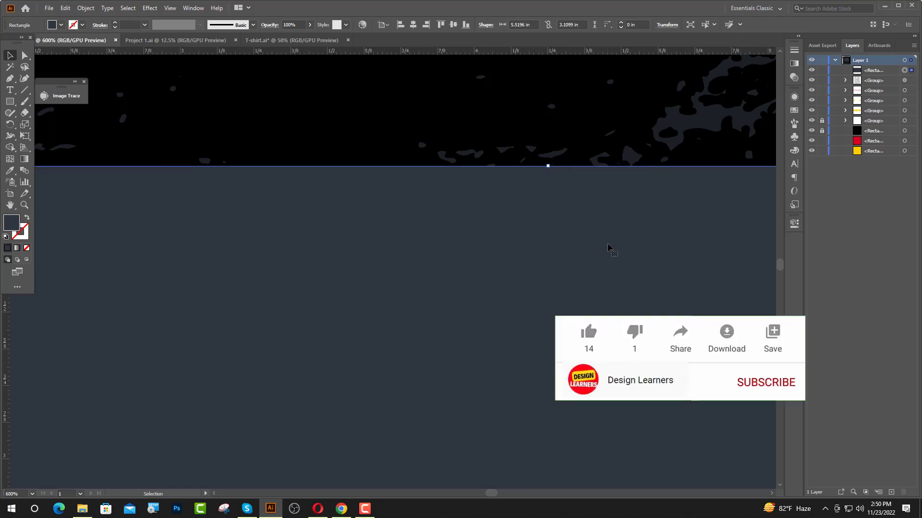
scroll(480, 264, "down", 6)
scroll(496, 267, "up", 1)
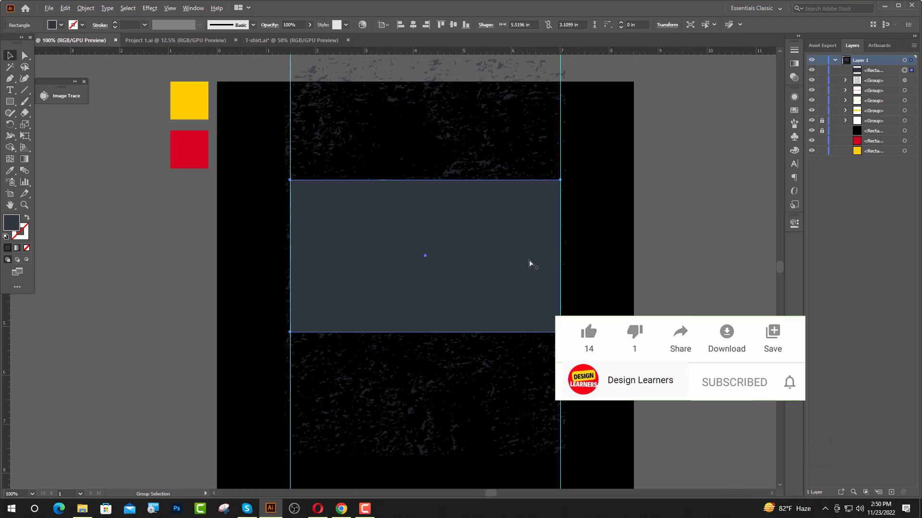
Make a clipping mask from the rectangle, the grunge texture and the three lettering groups.
left_click(711, 154)
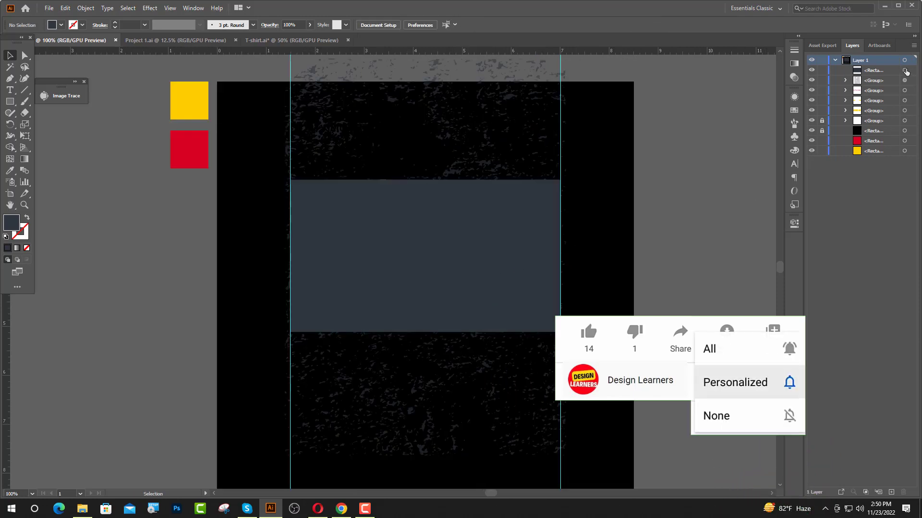
left_click(904, 70)
left_click(904, 80, "shift")
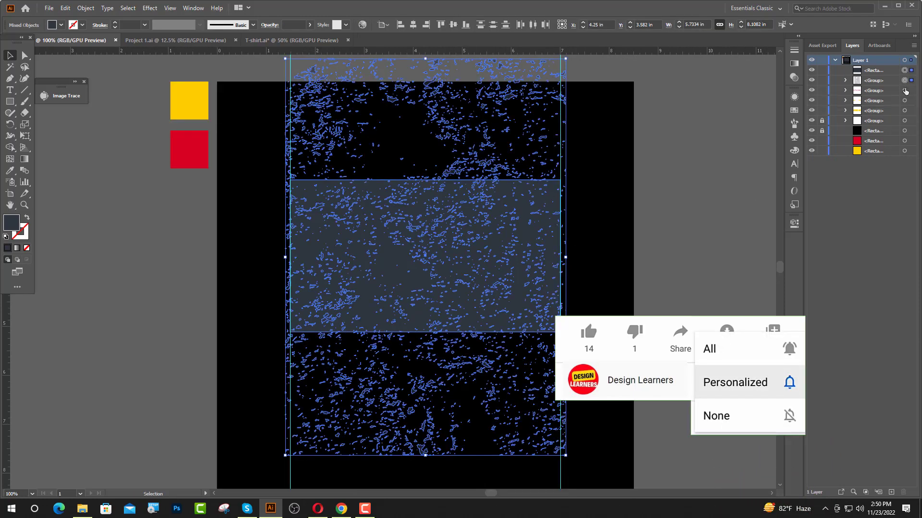
left_click(904, 90, "shift")
left_click(904, 101, "shift")
left_click(904, 111, "shift")
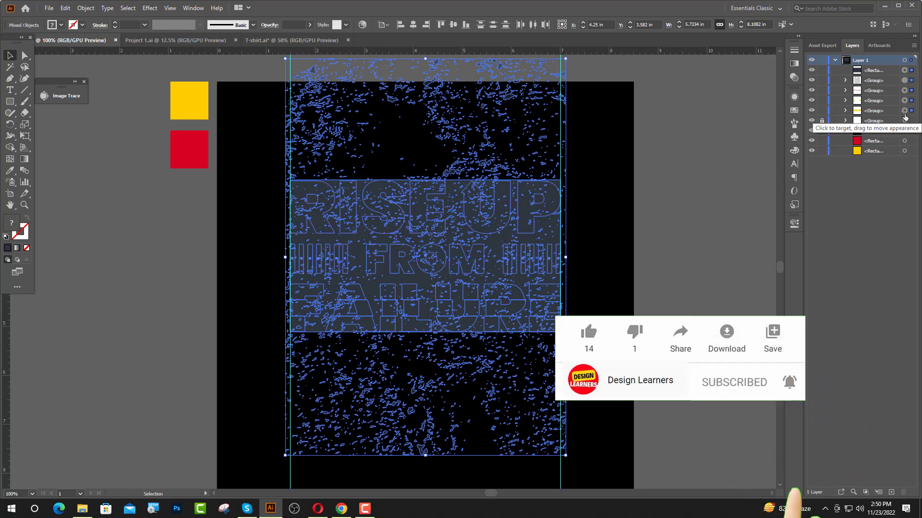
right_click(433, 245)
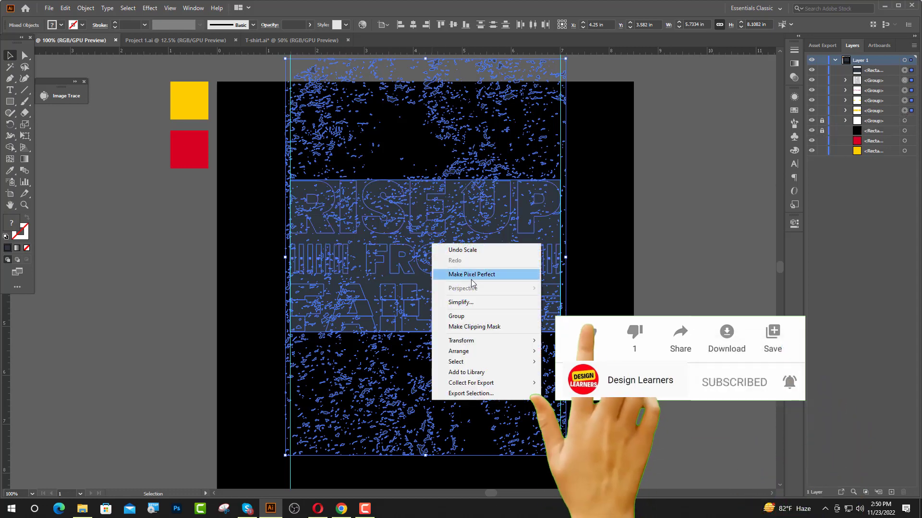
left_click(472, 327)
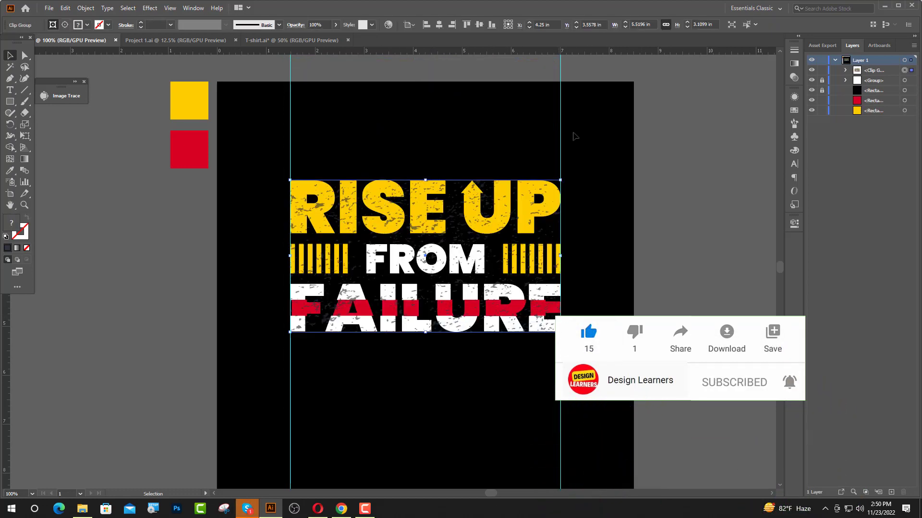
Centre the clipped design vertically on the artboard and delete the unlocked group of vertical guides.
left_click(479, 24)
left_click(640, 210)
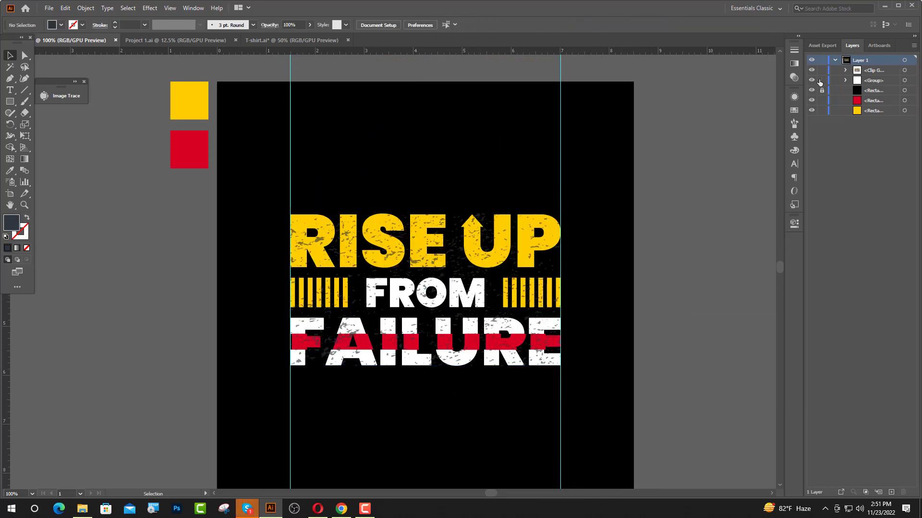
left_click_drag(586, 397, 290, 441)
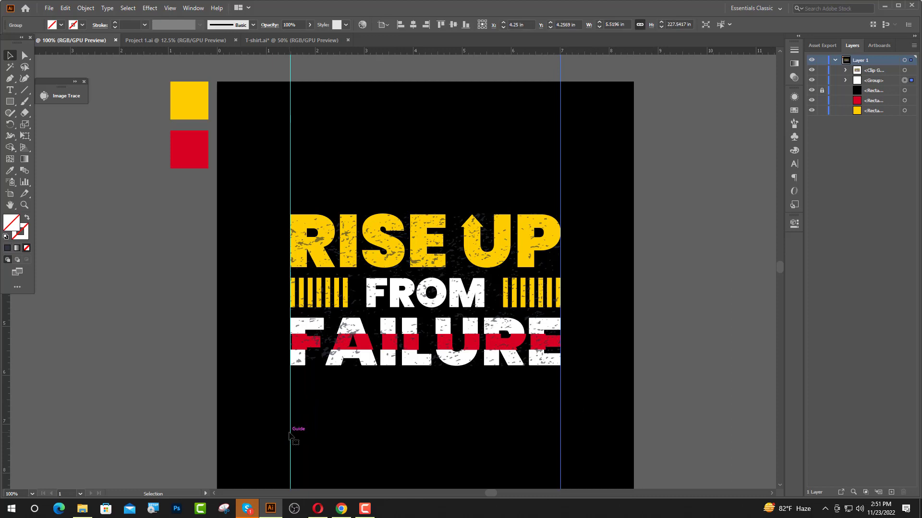
key("Delete")
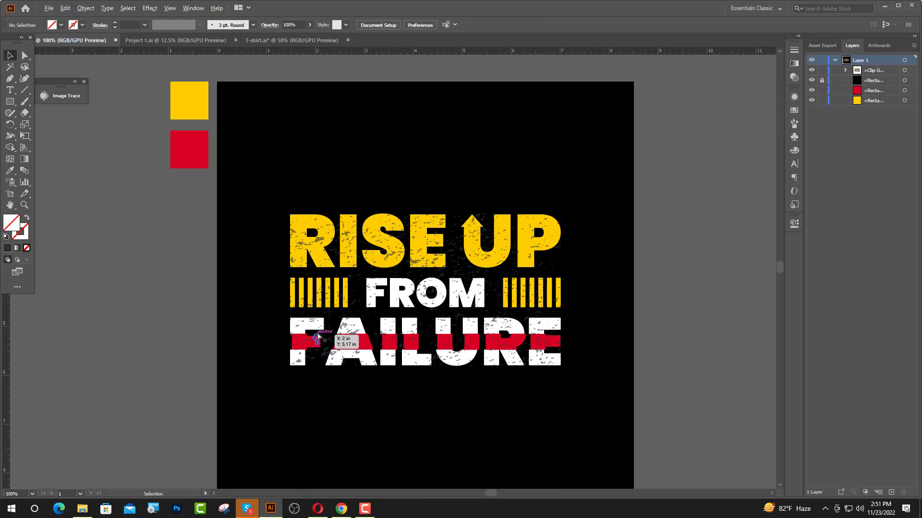
Enlarge the clipped design proportionally about its centre to about 7.2 in wide.
scroll(319, 329, "down", 2)
scroll(337, 309, "down", 1)
scroll(338, 309, "up", 1)
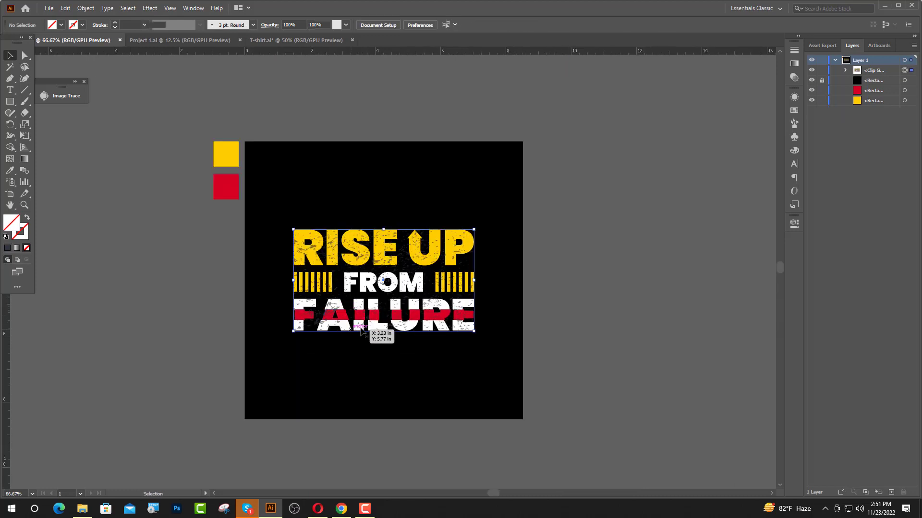
left_click(377, 323)
left_click_drag(386, 224, 384, 215)
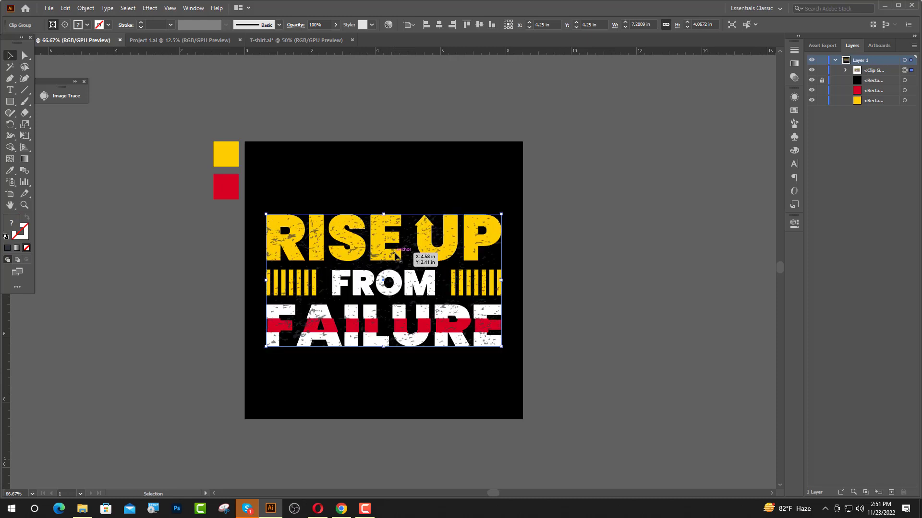
Bring the clipped design into T-shirt.ai at about 6.27 in wide and centre it horizontally on the shirt's chest.
left_click_drag(383, 289, 301, 67)
left_click_drag(341, 257, 419, 248)
left_click(439, 25)
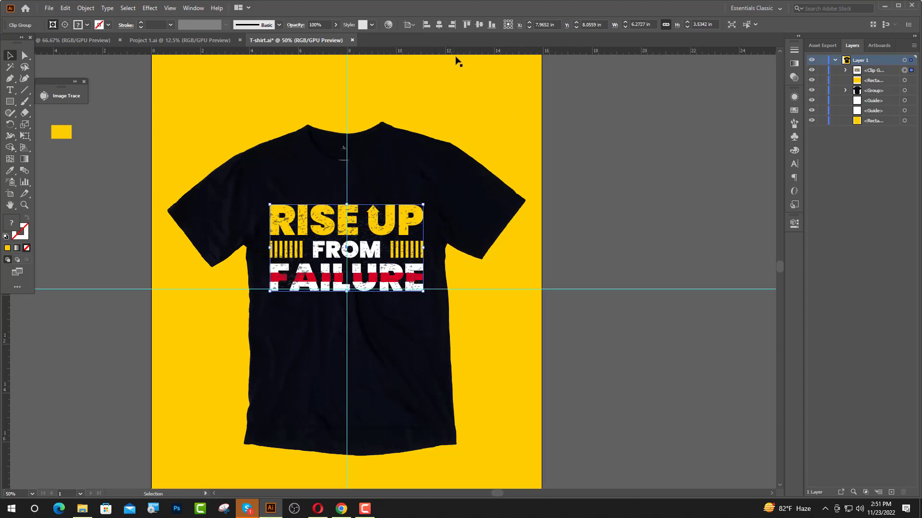
Shrink the design slightly about its centre on the shirt and hide the mockup's two guides.
left_click_drag(423, 248, 419, 250)
left_click(682, 188)
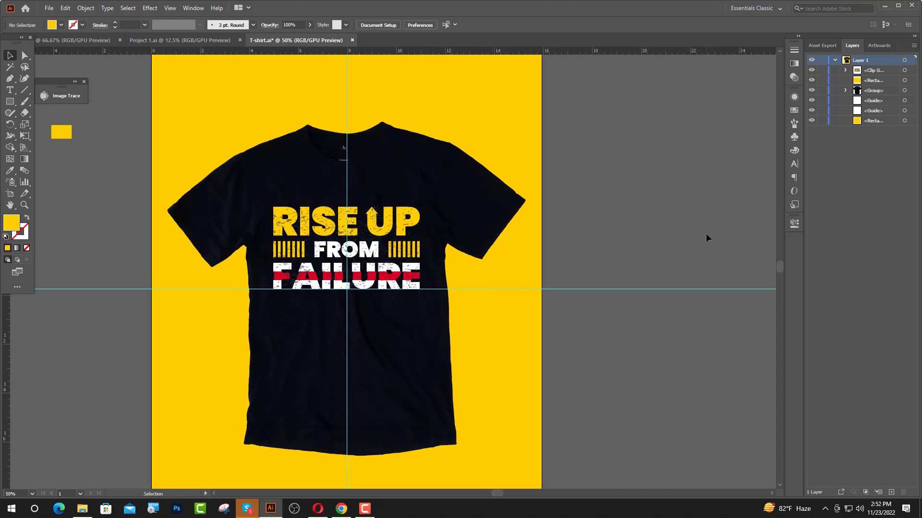
left_click(812, 111)
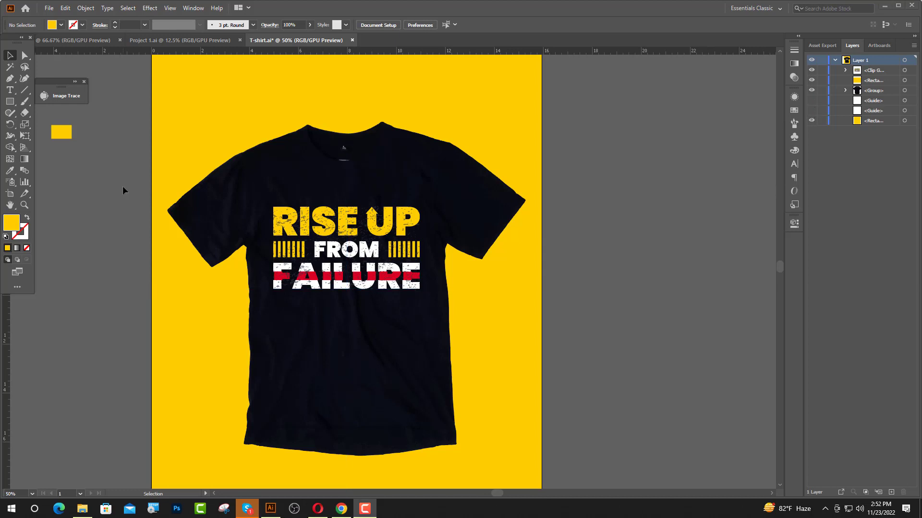